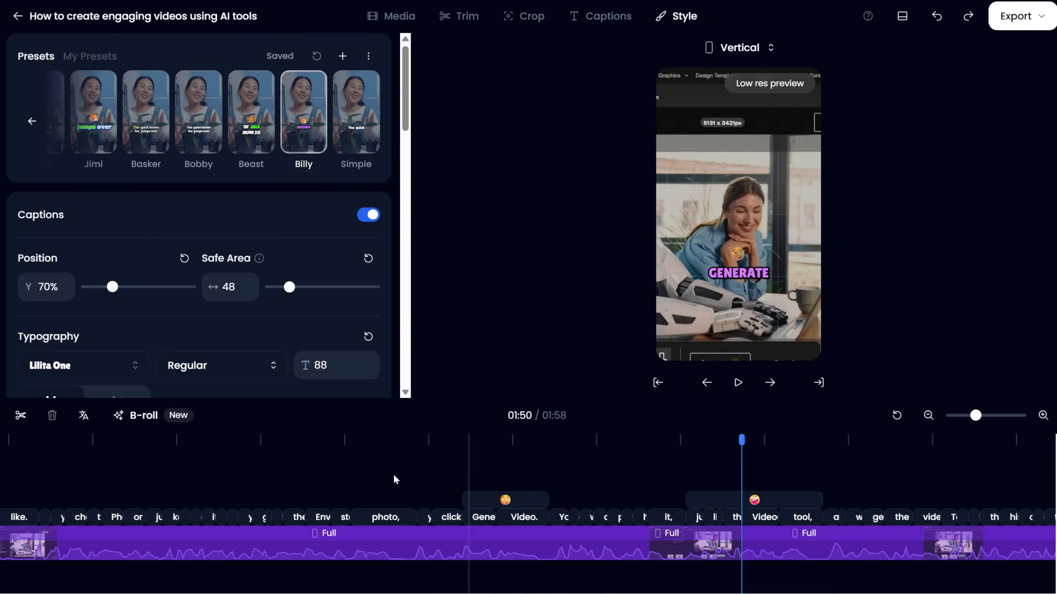
Try the Simple caption preset, preview the captions at 01:44, and switch to the Jimi preset.
{"action": "left_click", "coordinate": [342, 149]}
{"action": "left_click", "coordinate": [247, 478]}
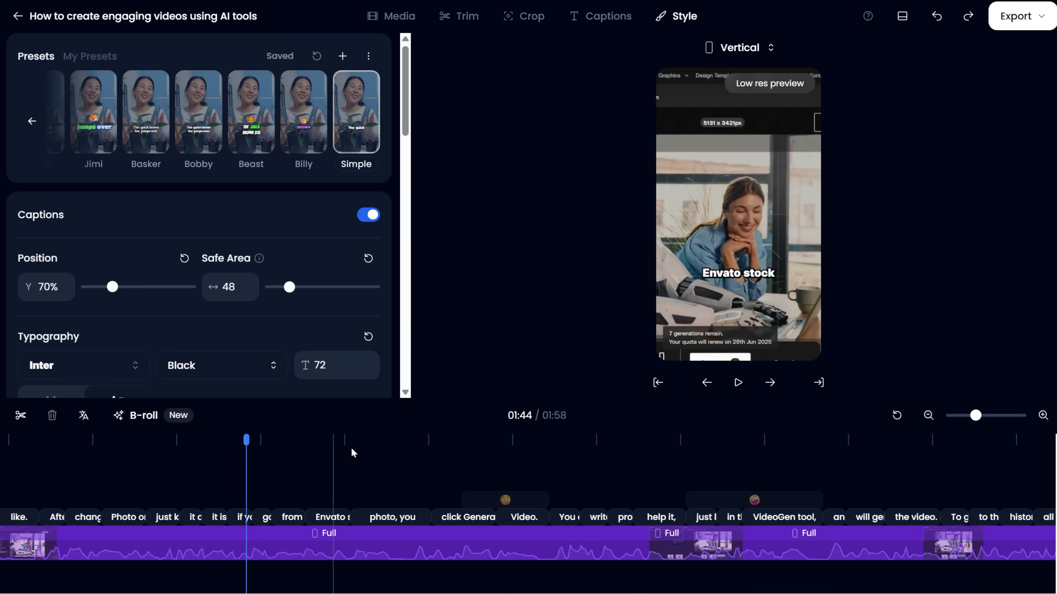
{"action": "left_click", "coordinate": [113, 129]}
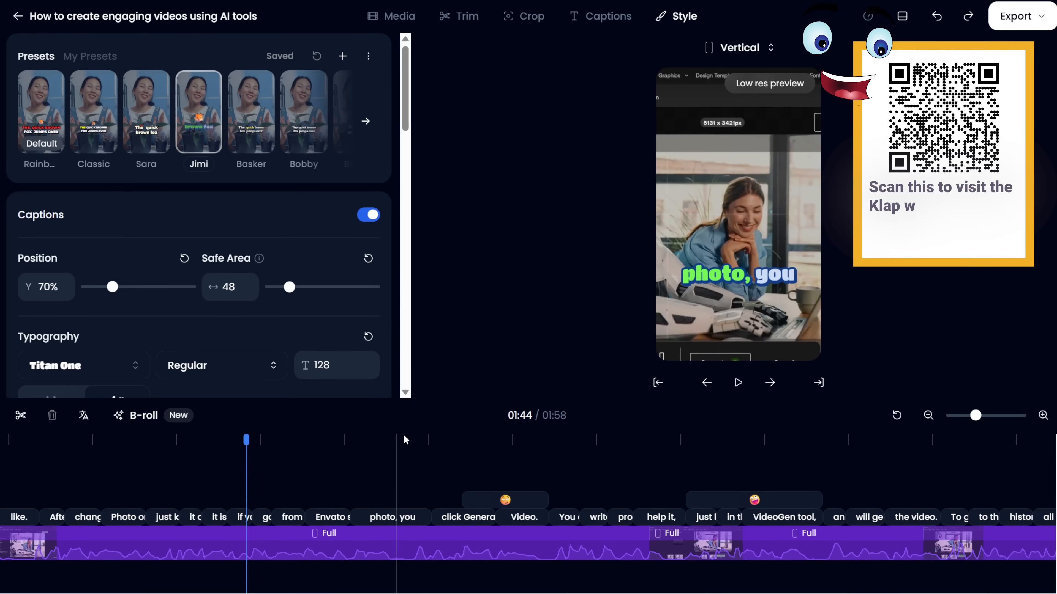
Add a yellow highlight colour to the captions and make the caption text run over two lines.
{"action": "scroll", "coordinate": [212, 254], "scroll_direction": "down", "scroll_amount": 5}
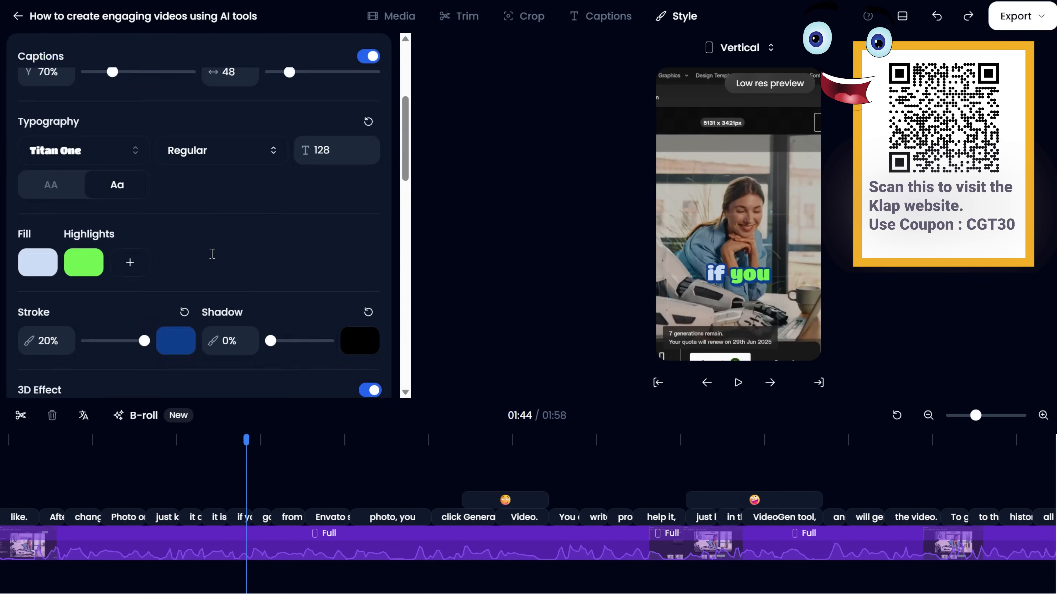
{"action": "left_click", "coordinate": [133, 266]}
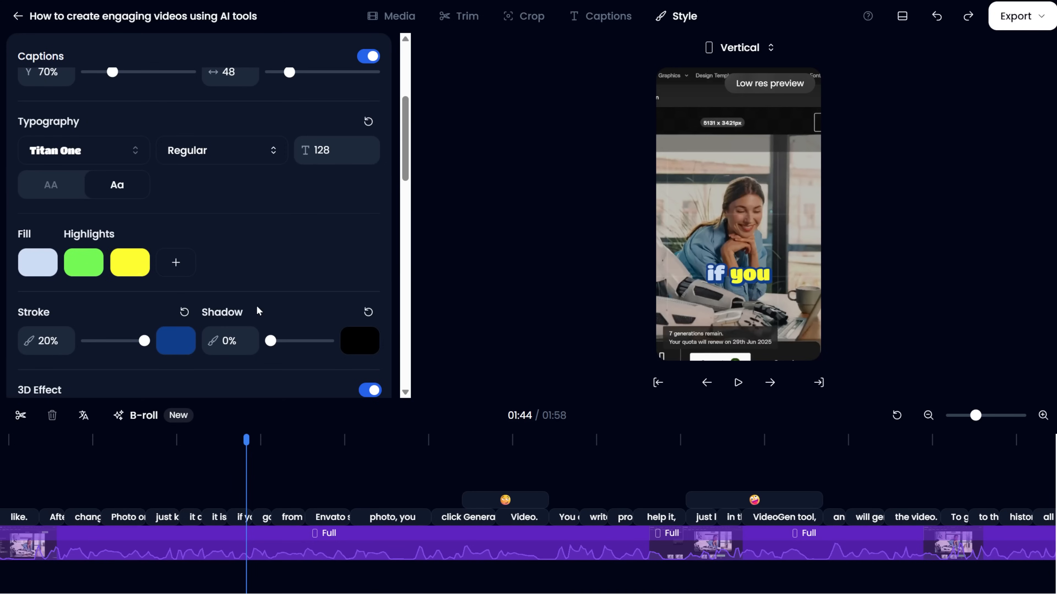
{"action": "scroll", "coordinate": [258, 311], "scroll_direction": "down", "scroll_amount": 8}
{"action": "left_click", "coordinate": [185, 279]}
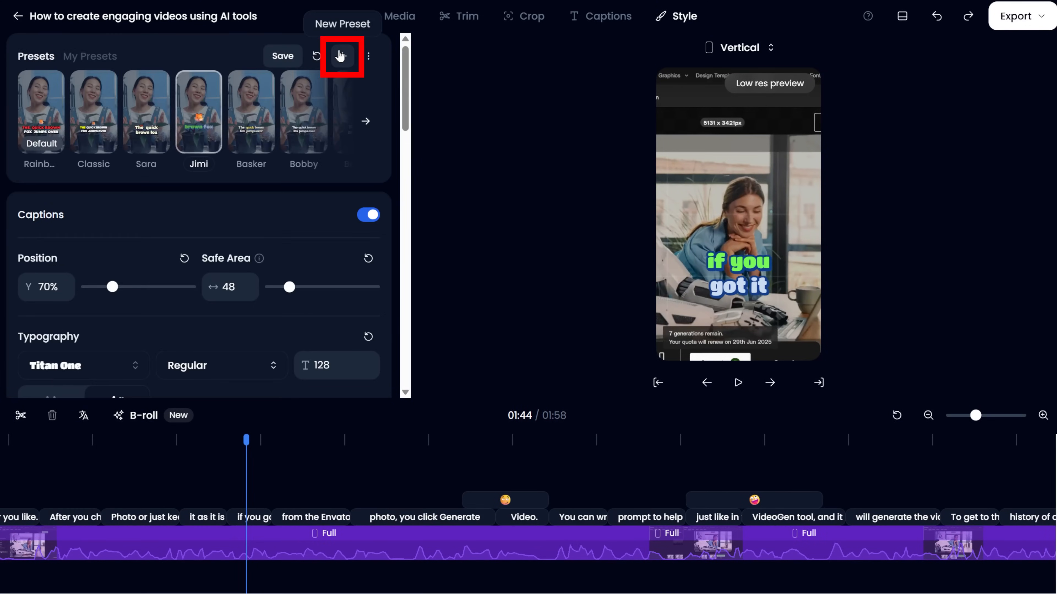
Save the current style as a new preset named "new preset" set as default, and accept discarding unsaved changes.
{"action": "left_click", "coordinate": [340, 56]}
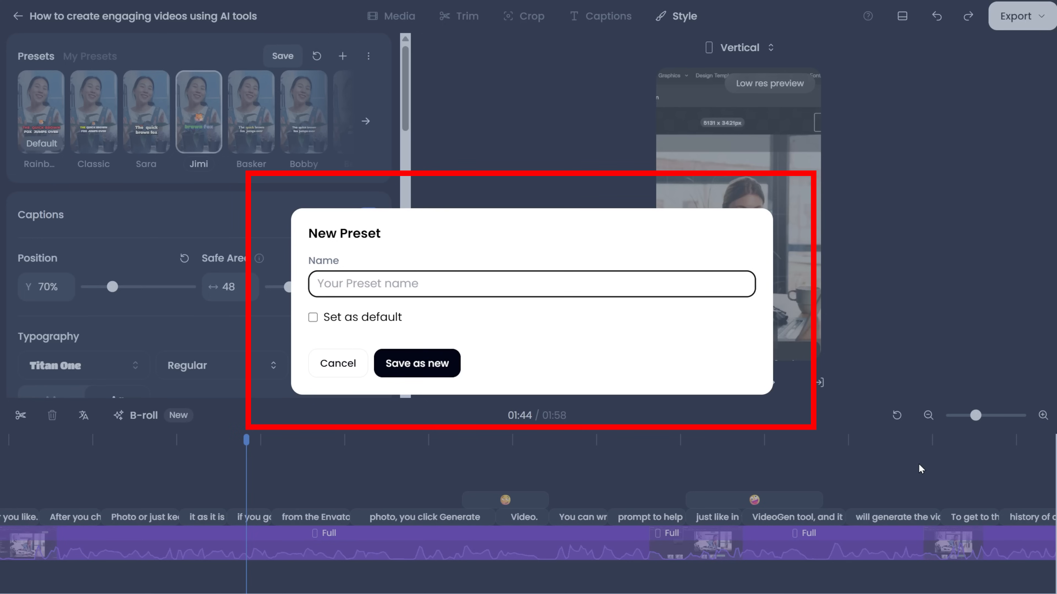
{"action": "type", "text": "new preset"}
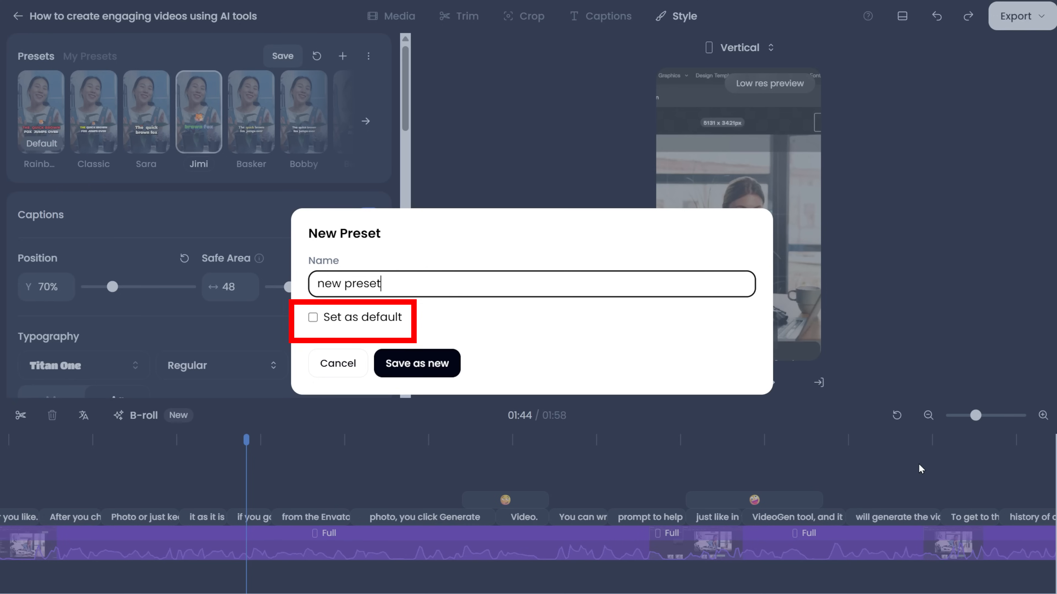
{"action": "left_click", "coordinate": [313, 317]}
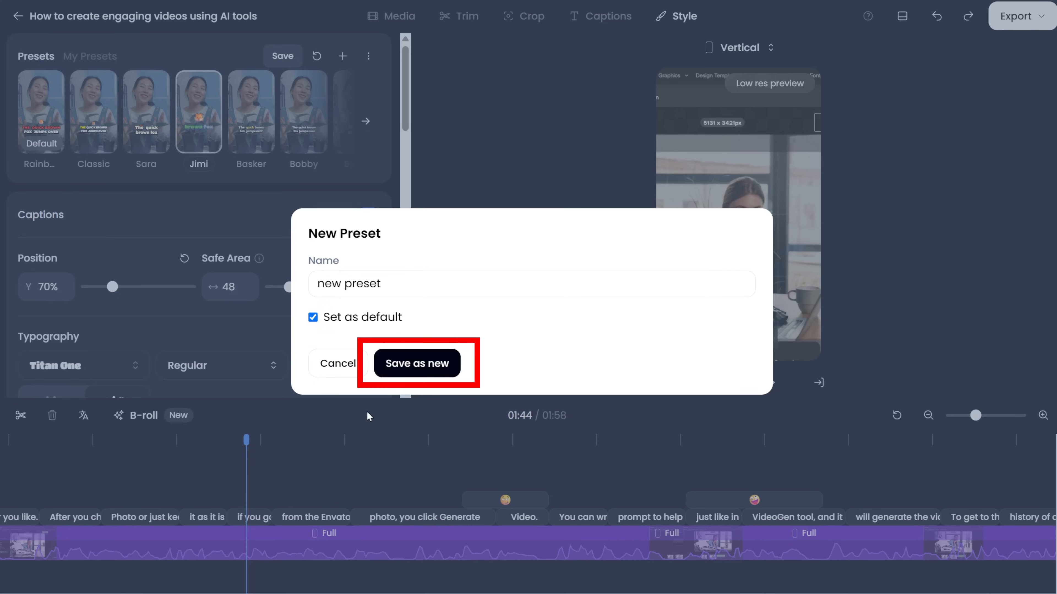
{"action": "left_click", "coordinate": [444, 369]}
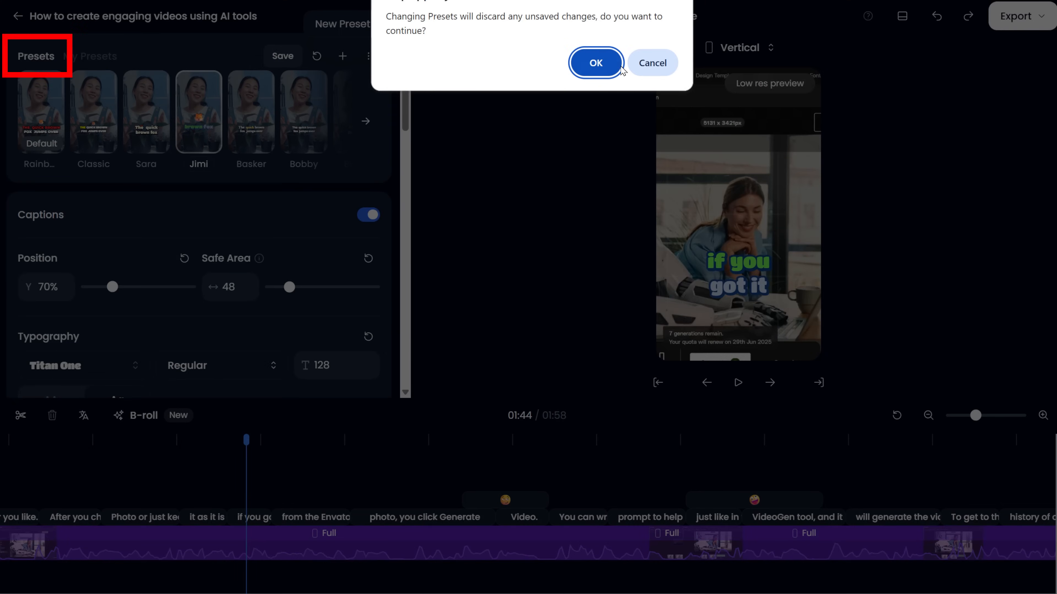
{"action": "left_click", "coordinate": [607, 67]}
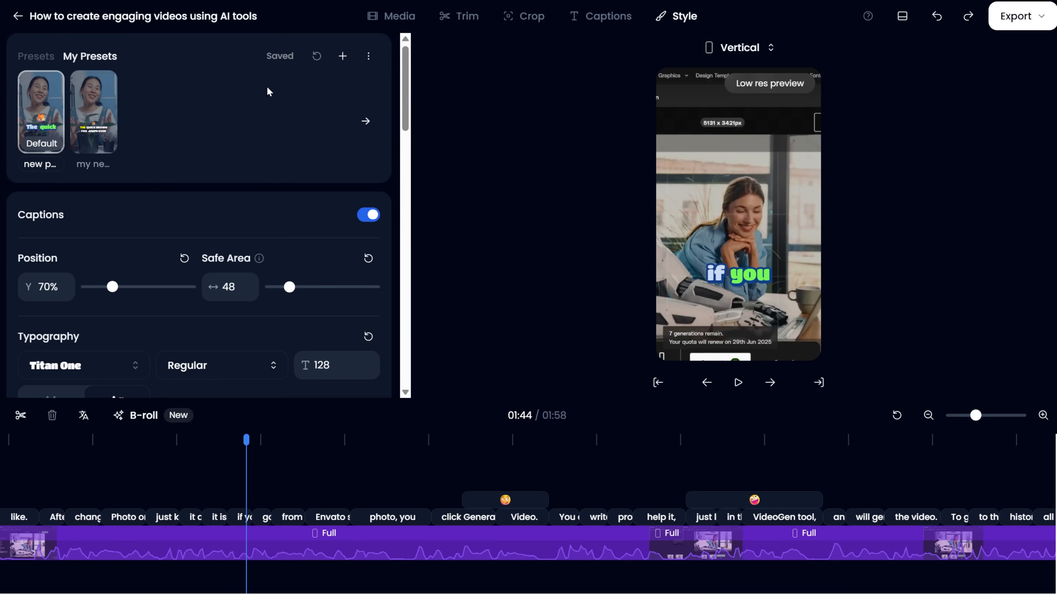
Open the saved "new preset" for editing.
{"action": "left_click", "coordinate": [368, 59]}
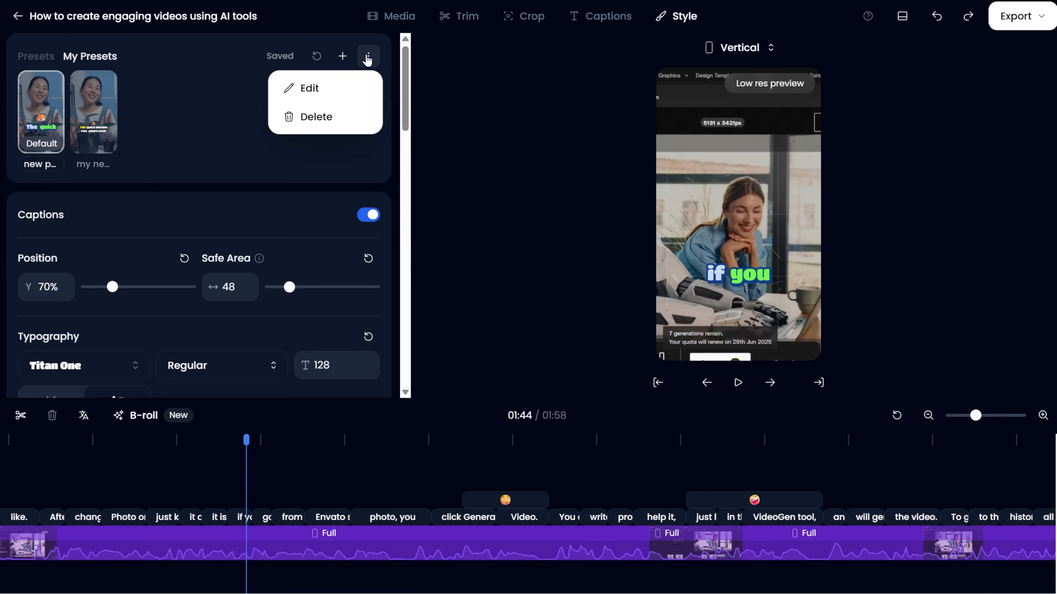
{"action": "left_click", "coordinate": [327, 94]}
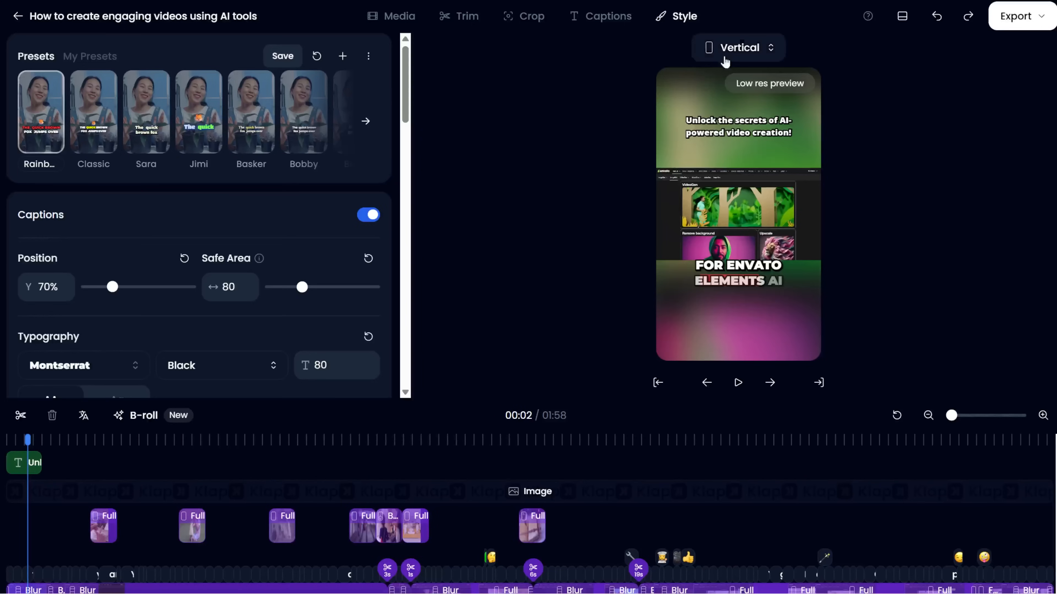
Save the modified Rainbow style as a new preset without setting it as default.
{"action": "left_click", "coordinate": [276, 58]}
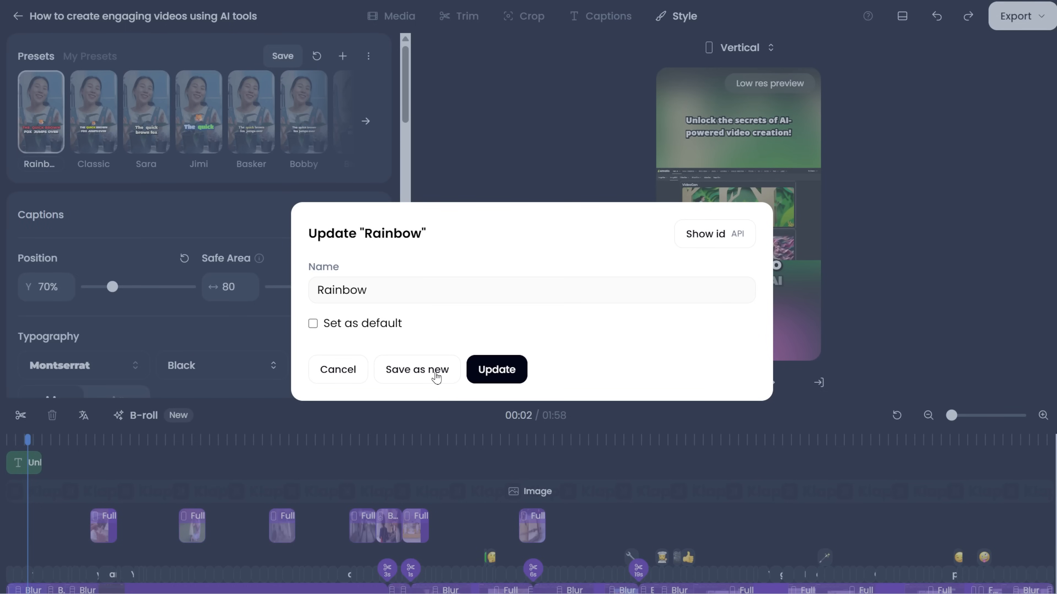
{"action": "left_click", "coordinate": [416, 370]}
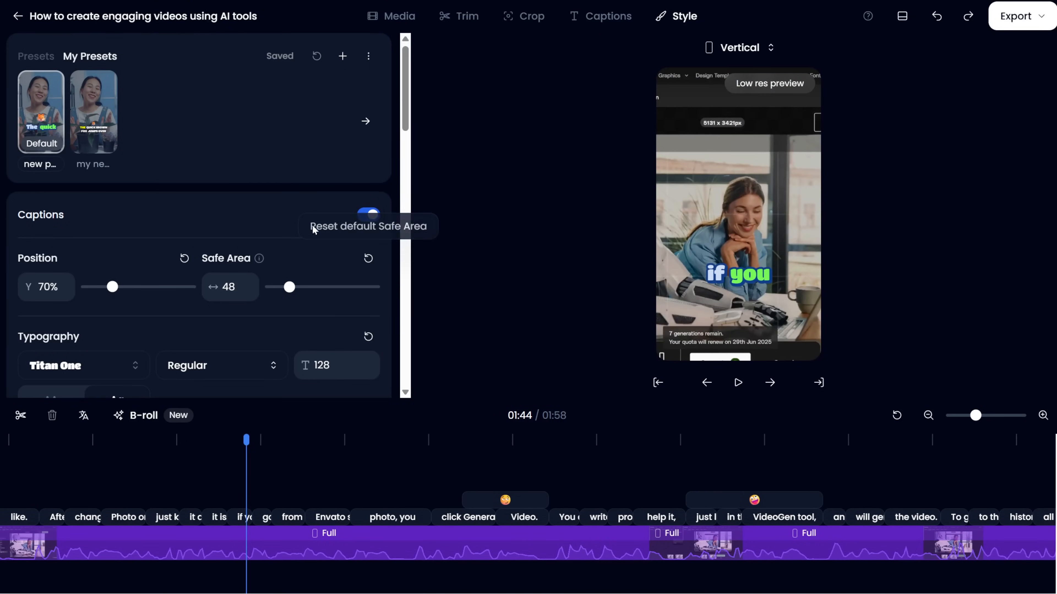
Switch to the built-in Rainbow preset, set the caption position to 25% with a wider safe area, and open the font list.
{"action": "left_click", "coordinate": [41, 55]}
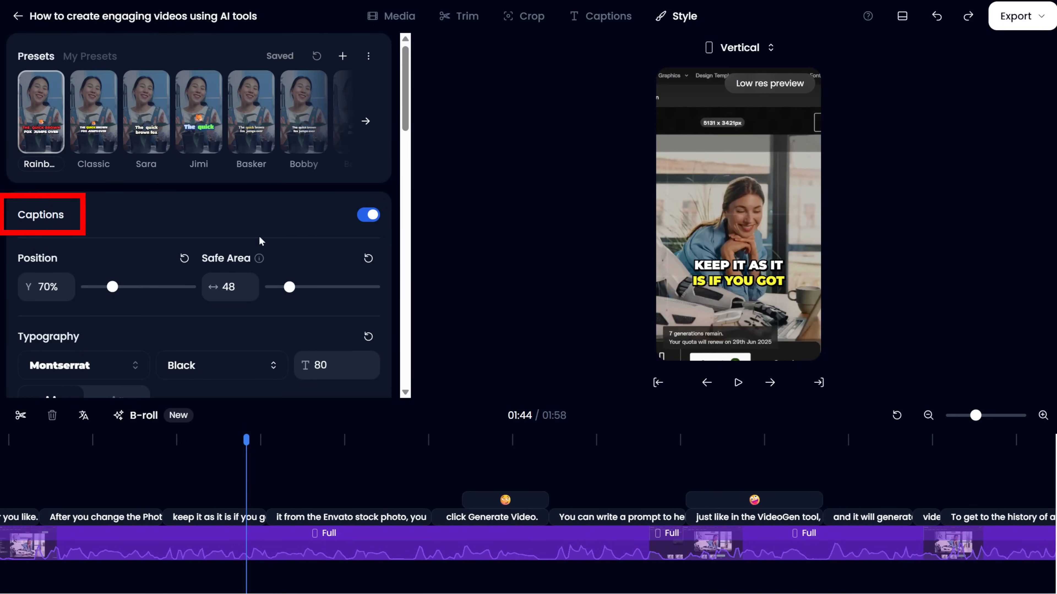
{"action": "scroll", "coordinate": [325, 252], "scroll_direction": "down", "scroll_amount": 3}
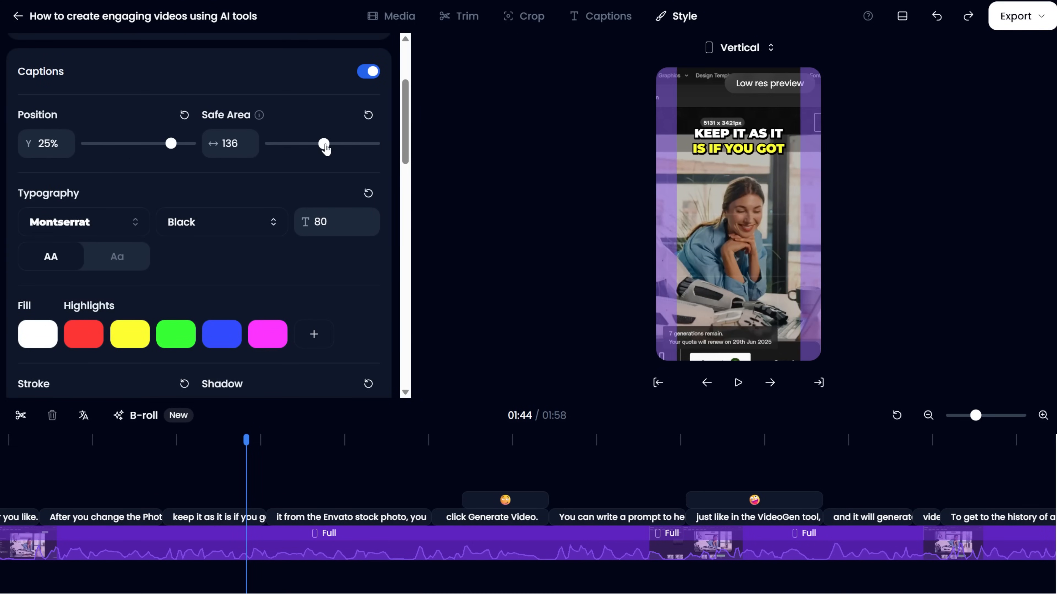
{"action": "left_click_drag", "start_coordinate": [323, 145], "coordinate": [303, 144]}
{"action": "left_click", "coordinate": [135, 223]}
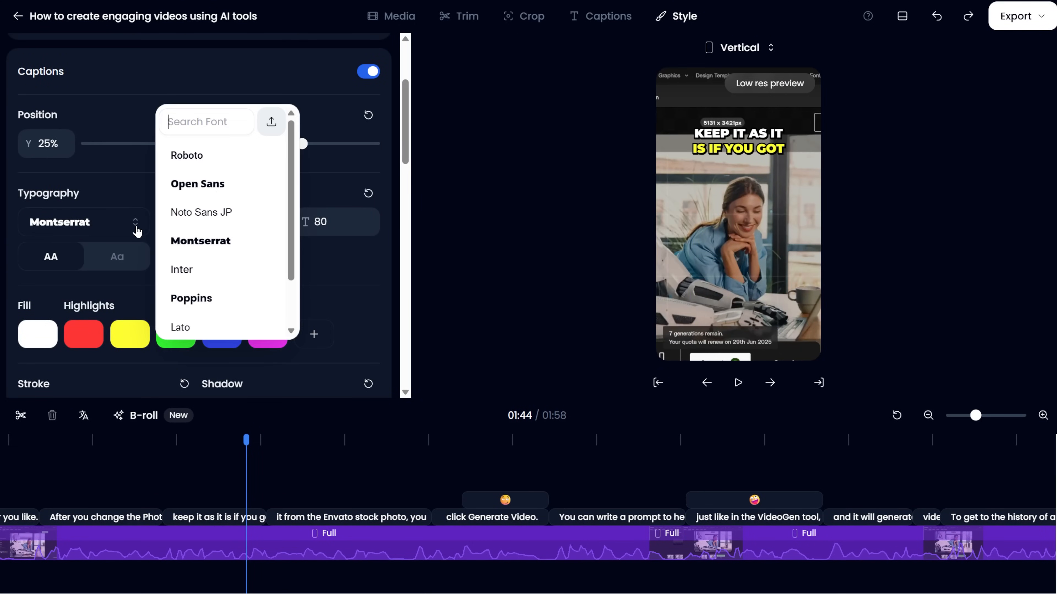
Try a 37.5% shadow on the captions with the stroke kept at 20%, and reset the shadow to its default.
{"action": "scroll", "coordinate": [184, 261], "scroll_direction": "down", "scroll_amount": 5}
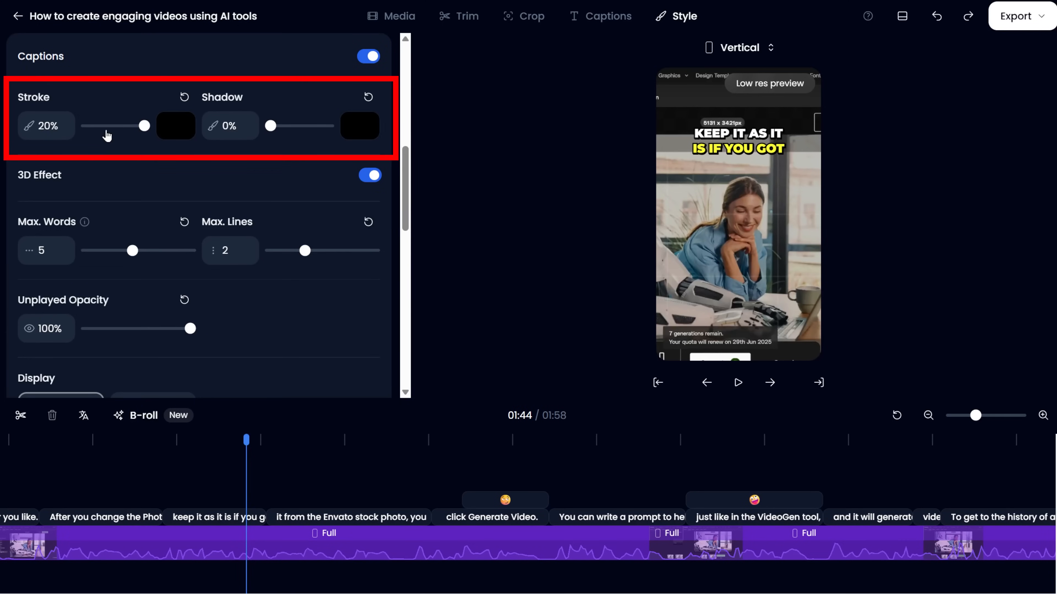
{"action": "mouse_move", "coordinate": [143, 126]}
{"action": "left_mouse_down"}
{"action": "mouse_move", "coordinate": [114, 126]}
{"action": "mouse_move", "coordinate": [144, 125]}
{"action": "left_mouse_up"}
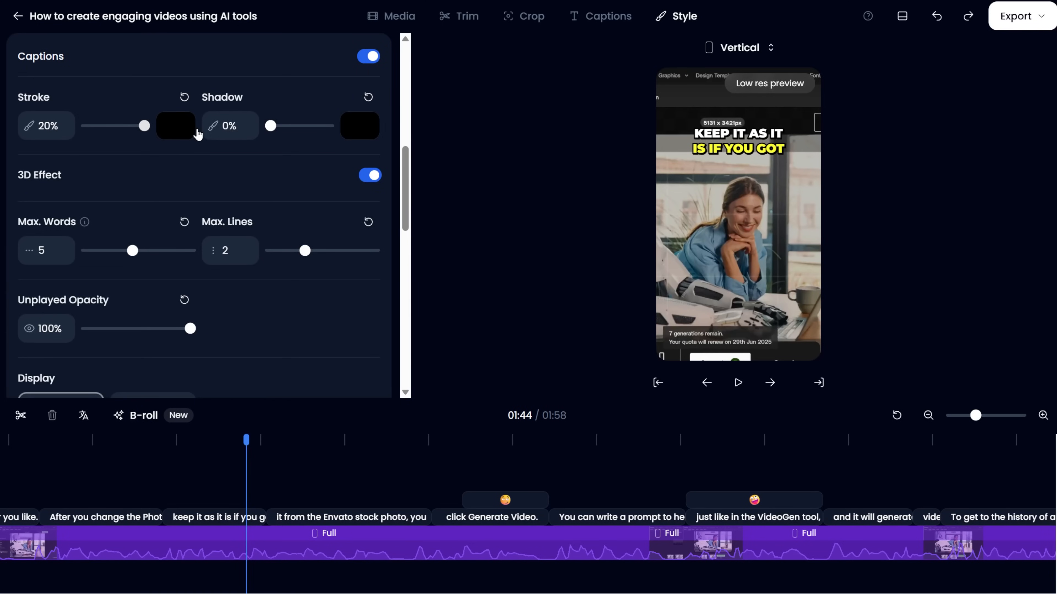
{"action": "left_click_drag", "start_coordinate": [271, 126], "coordinate": [314, 126]}
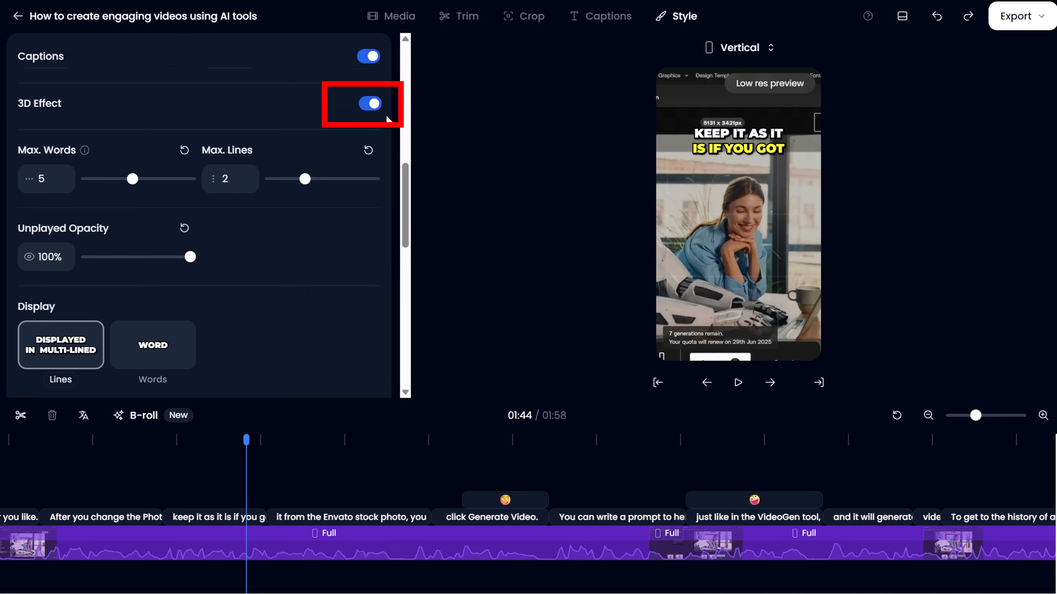
{"action": "left_click", "coordinate": [376, 105]}
{"action": "left_click", "coordinate": [381, 106]}
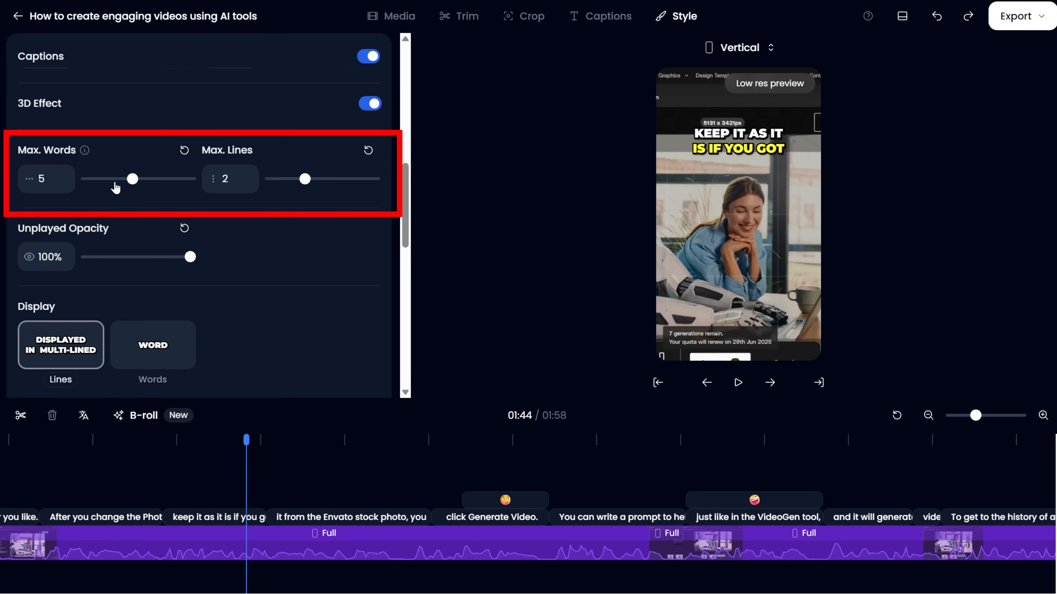
Set the captions to a maximum of 6 words and 2 lines, with unplayed opacity at 50%.
{"action": "mouse_move", "coordinate": [132, 180]}
{"action": "left_mouse_down"}
{"action": "mouse_move", "coordinate": [157, 180]}
{"action": "mouse_move", "coordinate": [130, 180]}
{"action": "mouse_move", "coordinate": [146, 180]}
{"action": "left_mouse_up"}
{"action": "mouse_move", "coordinate": [305, 179]}
{"action": "left_mouse_down"}
{"action": "mouse_move", "coordinate": [364, 180]}
{"action": "mouse_move", "coordinate": [308, 180]}
{"action": "left_mouse_up"}
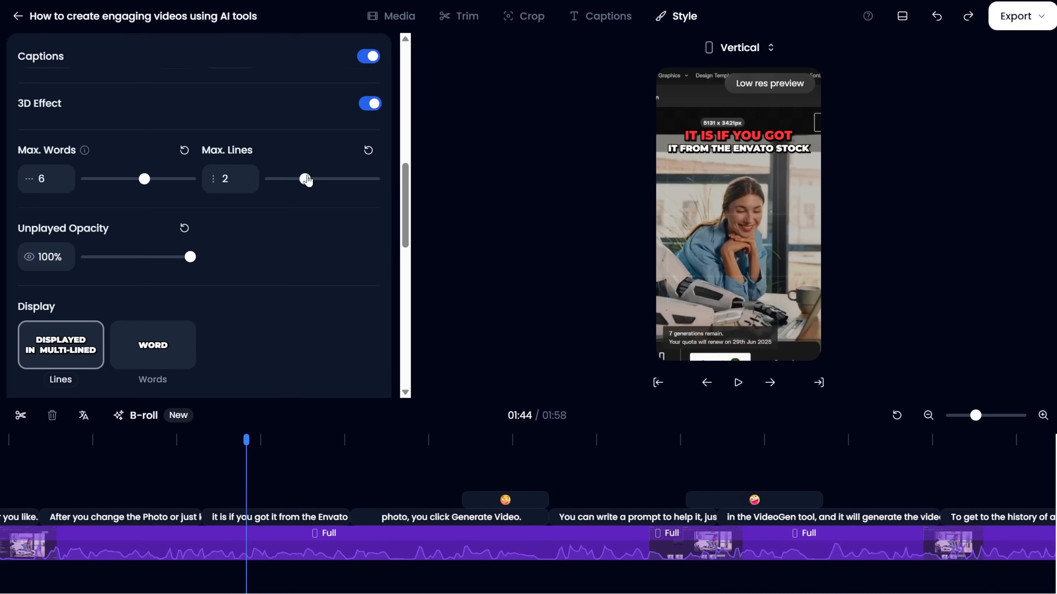
{"action": "scroll", "coordinate": [133, 241], "scroll_direction": "down", "scroll_amount": 3}
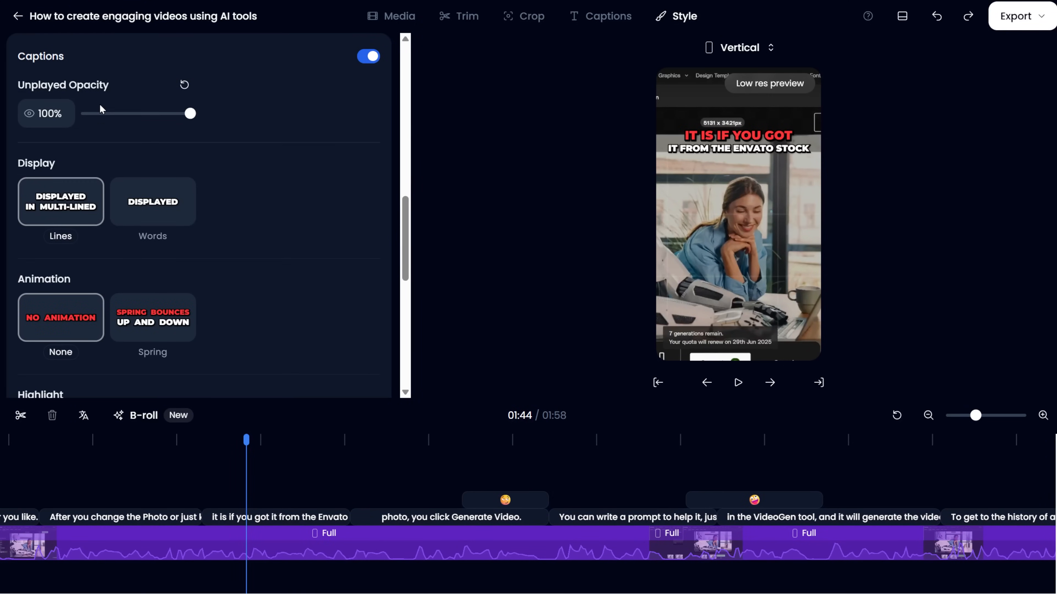
{"action": "left_click_drag", "start_coordinate": [187, 114], "coordinate": [131, 112]}
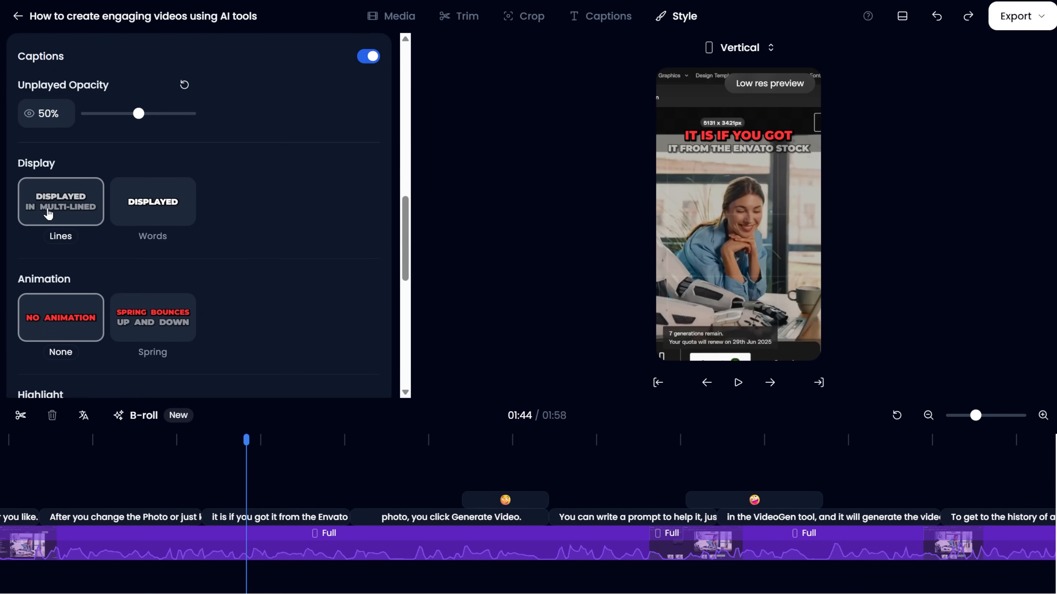
Try the Words caption display, return it to Lines, and set the caption animation to Spring.
{"action": "left_click", "coordinate": [138, 201]}
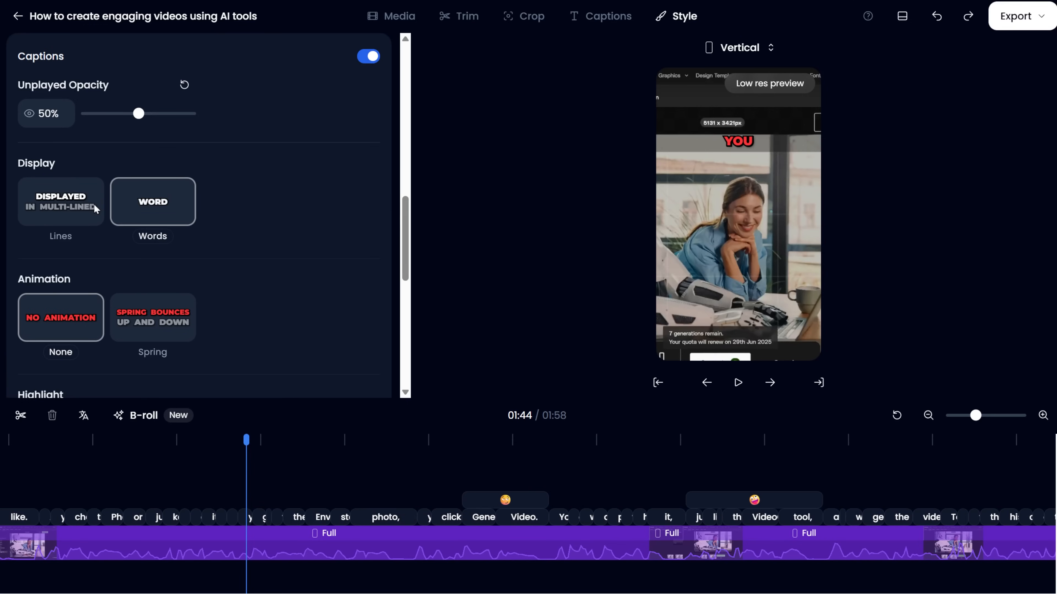
{"action": "left_click", "coordinate": [62, 210]}
{"action": "scroll", "coordinate": [113, 307], "scroll_direction": "down", "scroll_amount": 5}
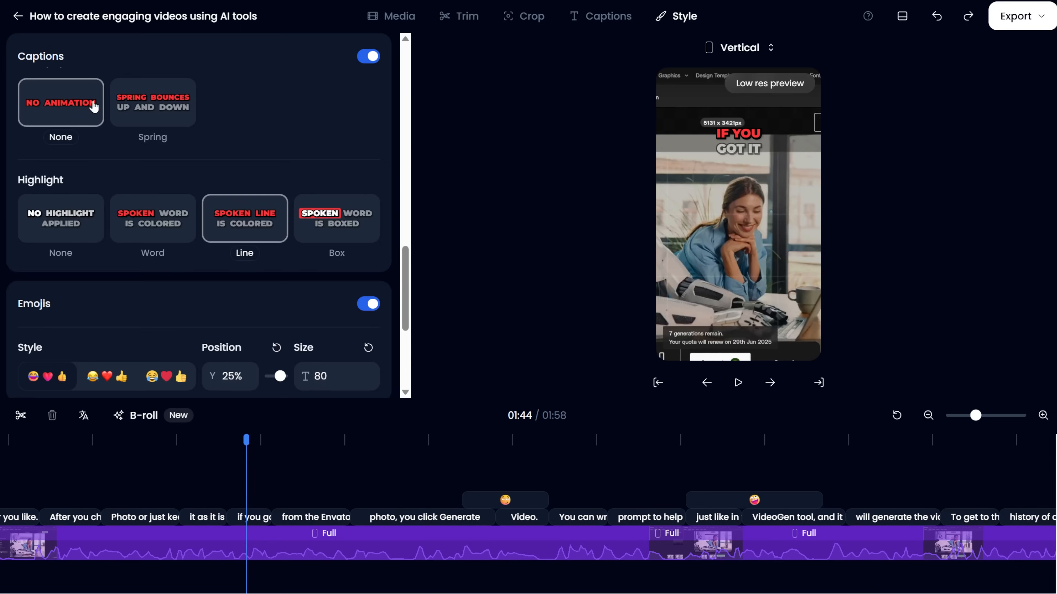
{"action": "left_click", "coordinate": [158, 105]}
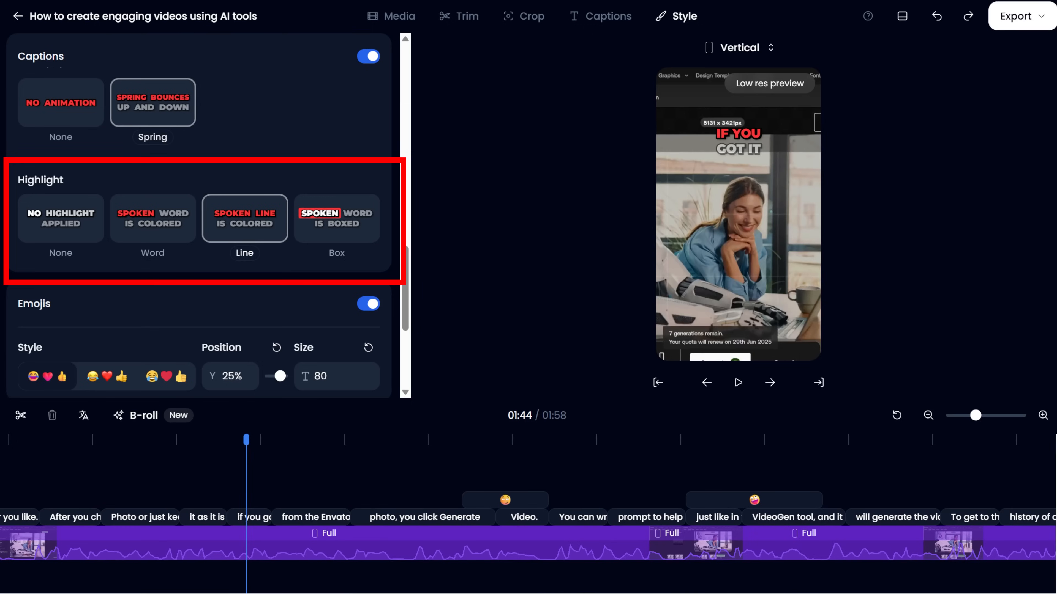
Try the None, Word and Line caption highlights, and settle on the Box highlight.
{"action": "left_click", "coordinate": [57, 227]}
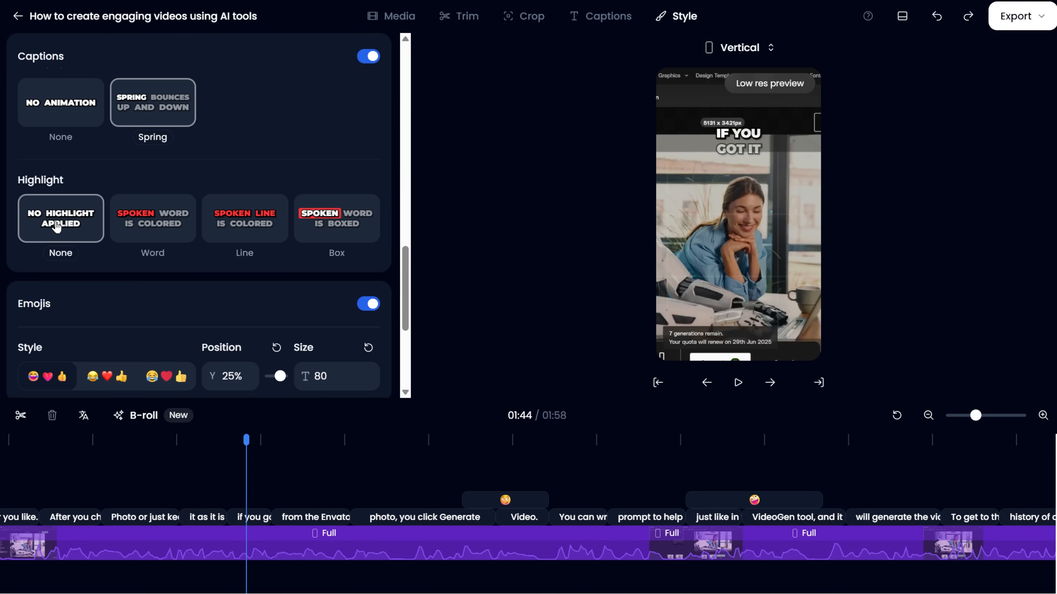
{"action": "left_click", "coordinate": [155, 232]}
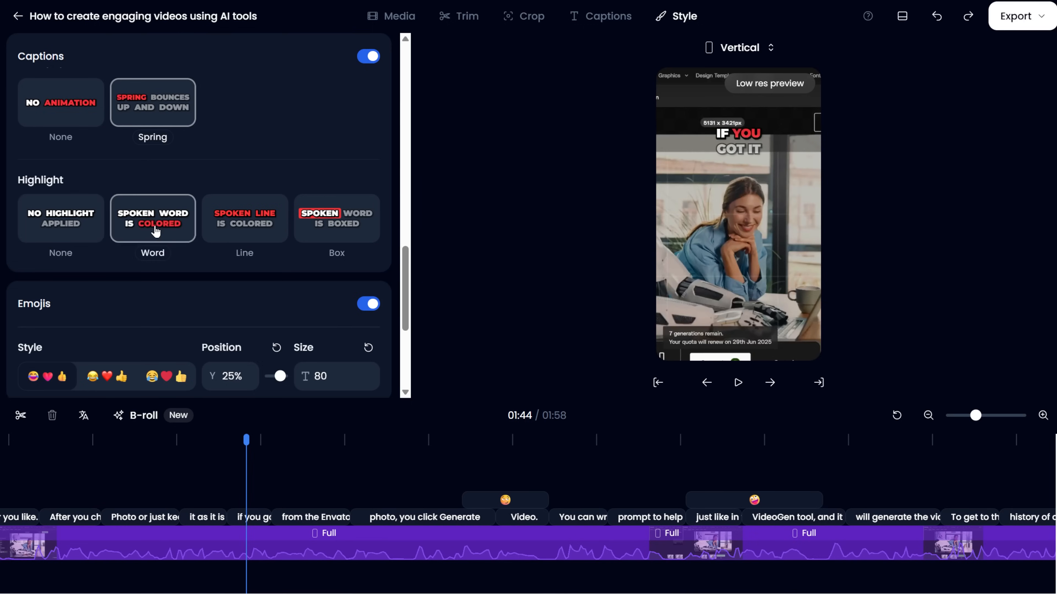
{"action": "left_click", "coordinate": [242, 234]}
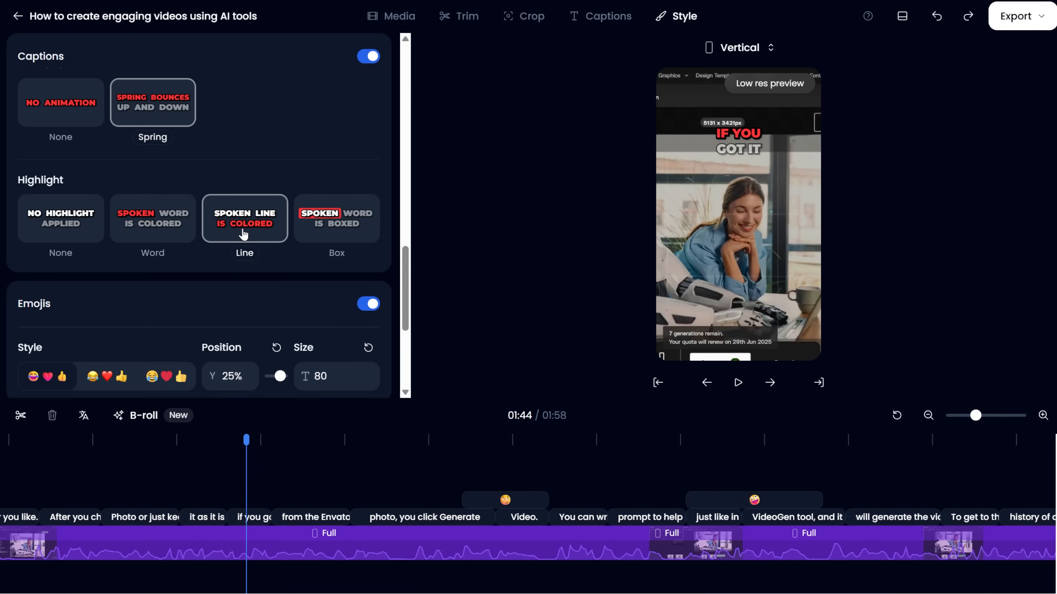
{"action": "left_click", "coordinate": [326, 237]}
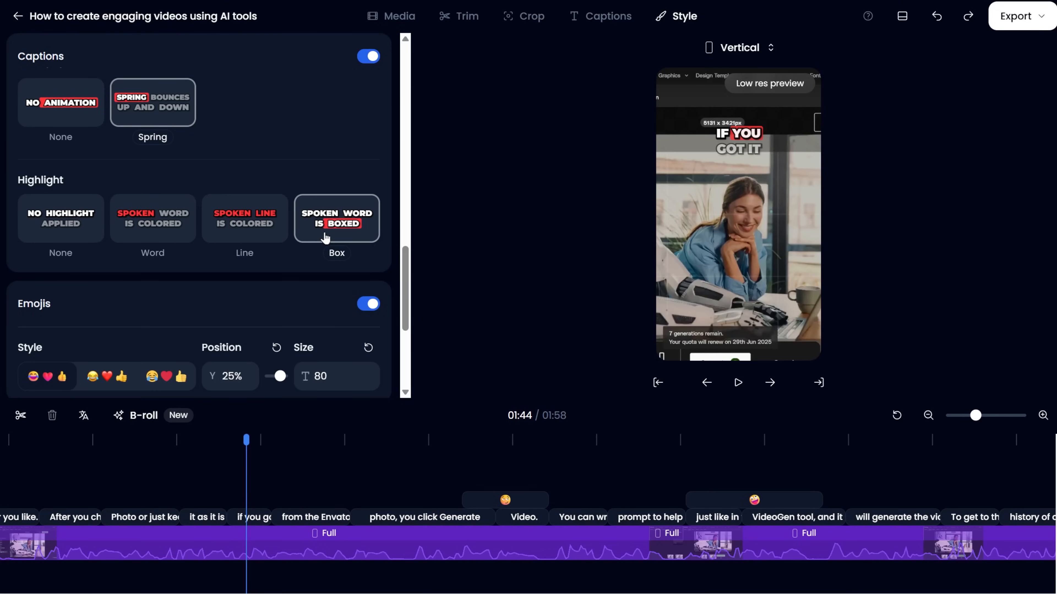
{"action": "scroll", "coordinate": [262, 269], "scroll_direction": "down", "scroll_amount": 2}
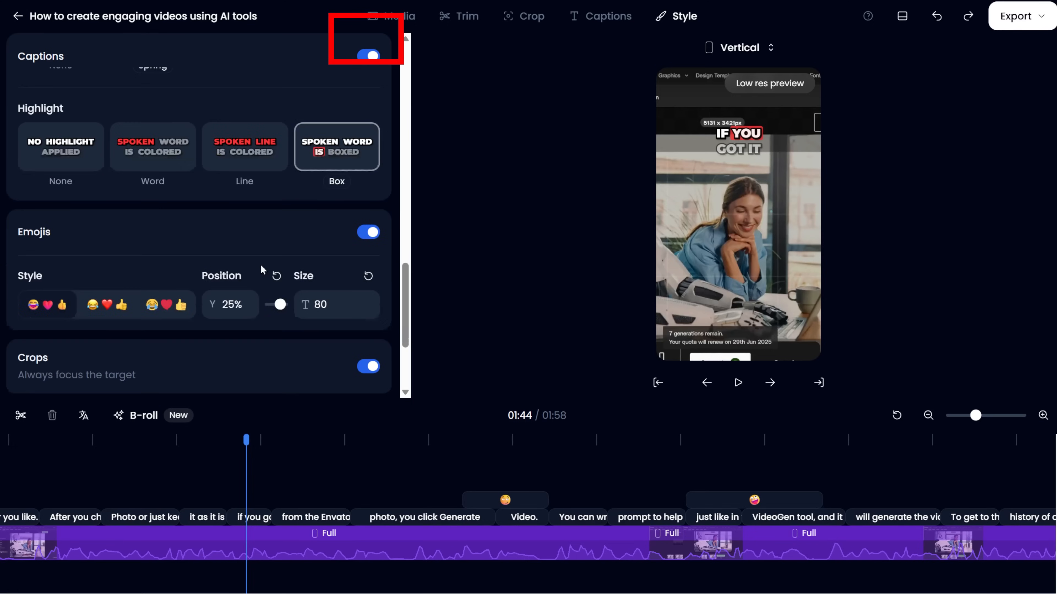
Add green, blue and magenta to the caption highlight colours after the red and yellow ones.
{"action": "scroll", "coordinate": [260, 264], "scroll_direction": "down", "scroll_amount": 4}
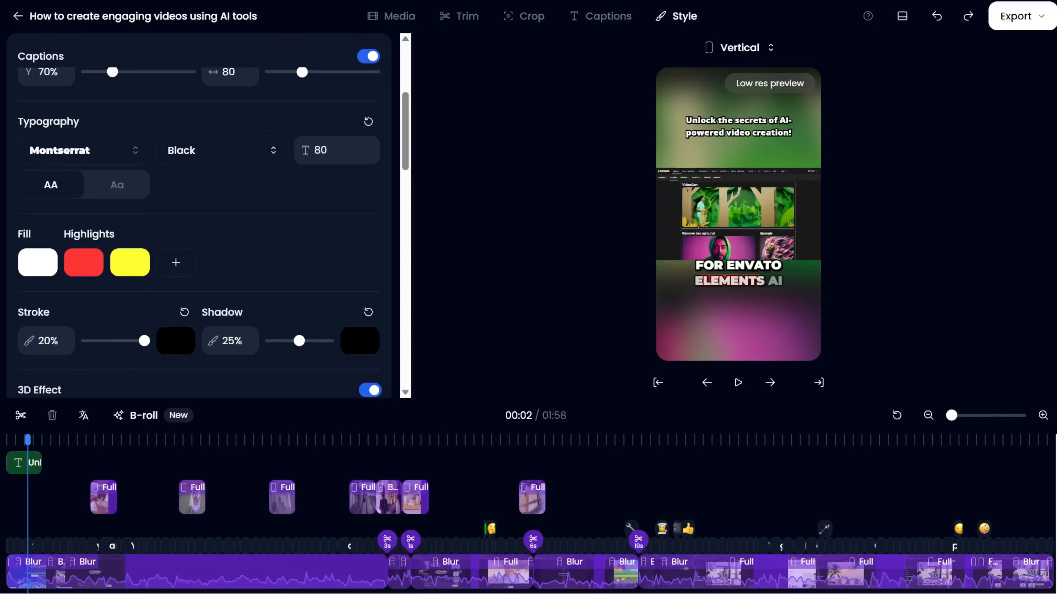
{"action": "left_click", "coordinate": [174, 265]}
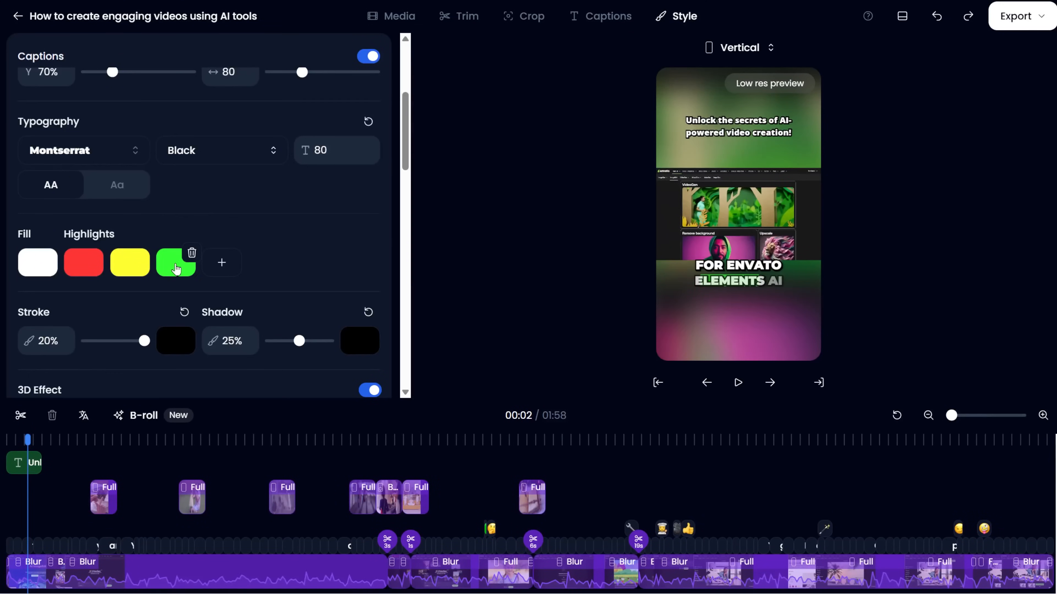
{"action": "left_click", "coordinate": [219, 266]}
{"action": "left_click", "coordinate": [268, 263]}
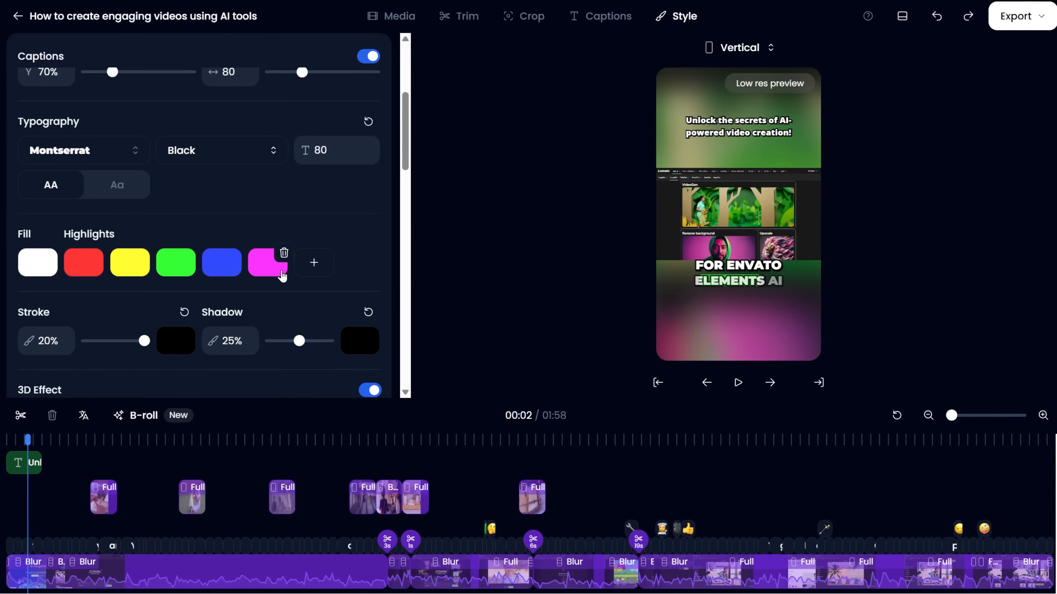
Replace the magenta caption highlight colour with the custom colour #9dc398.
{"action": "left_click", "coordinate": [268, 275]}
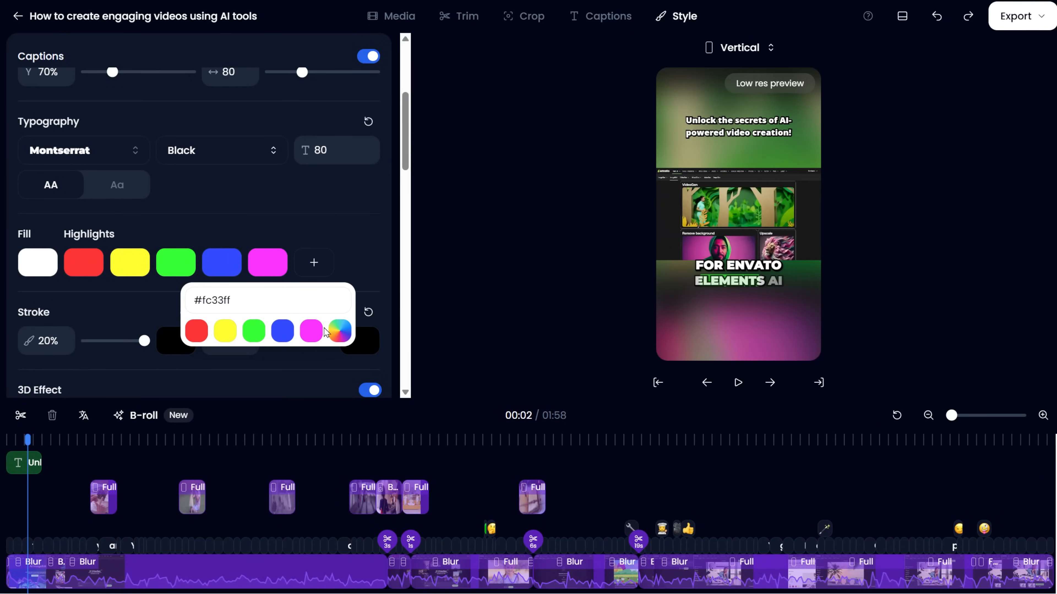
{"action": "left_click", "coordinate": [339, 332]}
{"action": "left_click_drag", "start_coordinate": [259, 421], "coordinate": [306, 421]}
{"action": "left_click", "coordinate": [285, 366]}
{"action": "left_click_drag", "start_coordinate": [285, 375], "coordinate": [200, 295]}
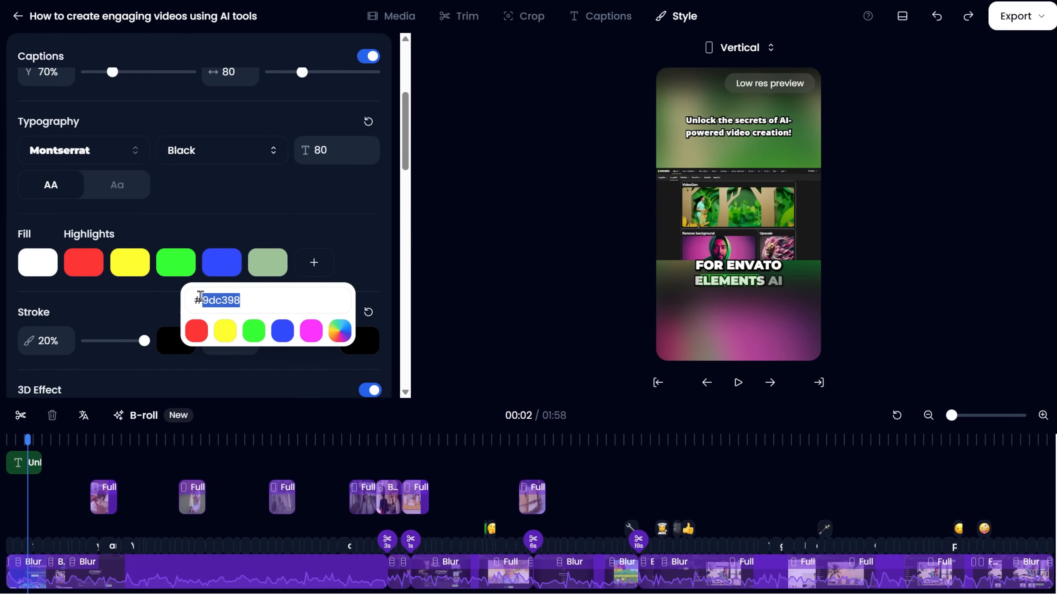
{"action": "left_click", "coordinate": [356, 369]}
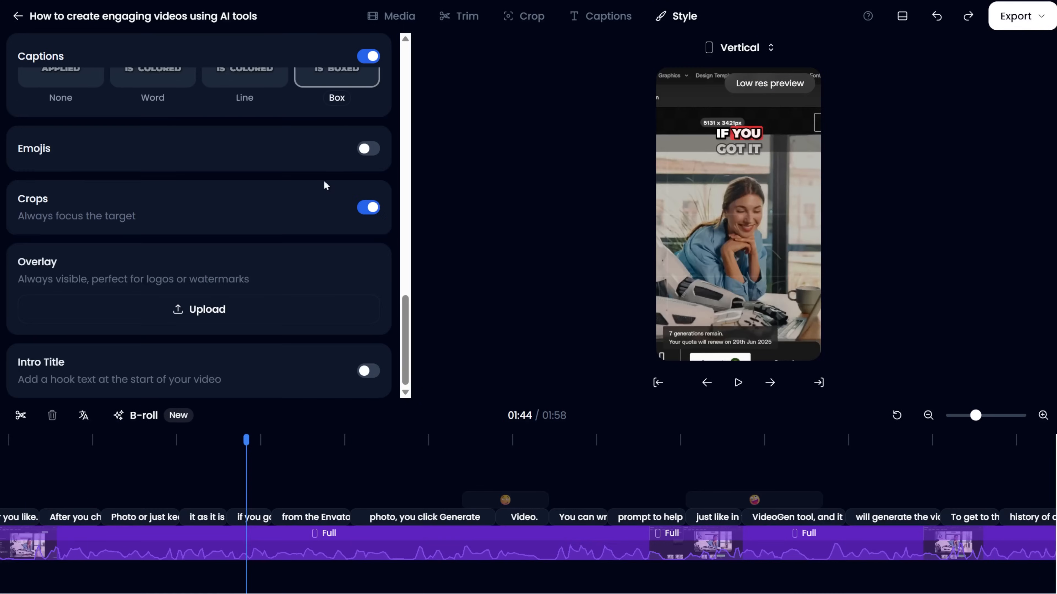
Turn on emojis, try the Microsoft Fluent and Twitter styles, and settle on Apple emojis at 70% position.
{"action": "left_click", "coordinate": [366, 151]}
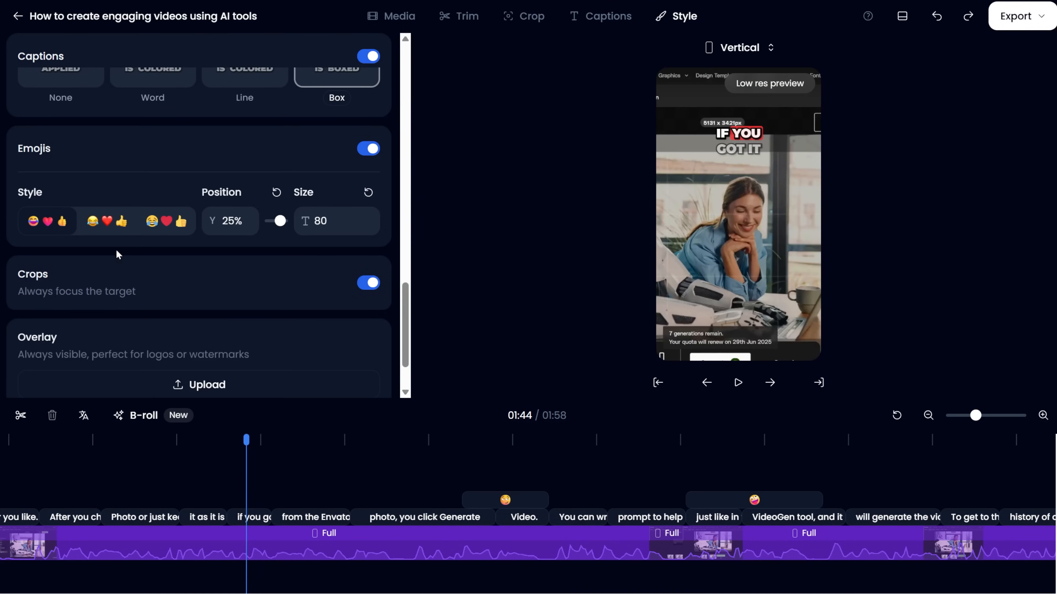
{"action": "left_click", "coordinate": [102, 229]}
{"action": "left_click", "coordinate": [749, 445]}
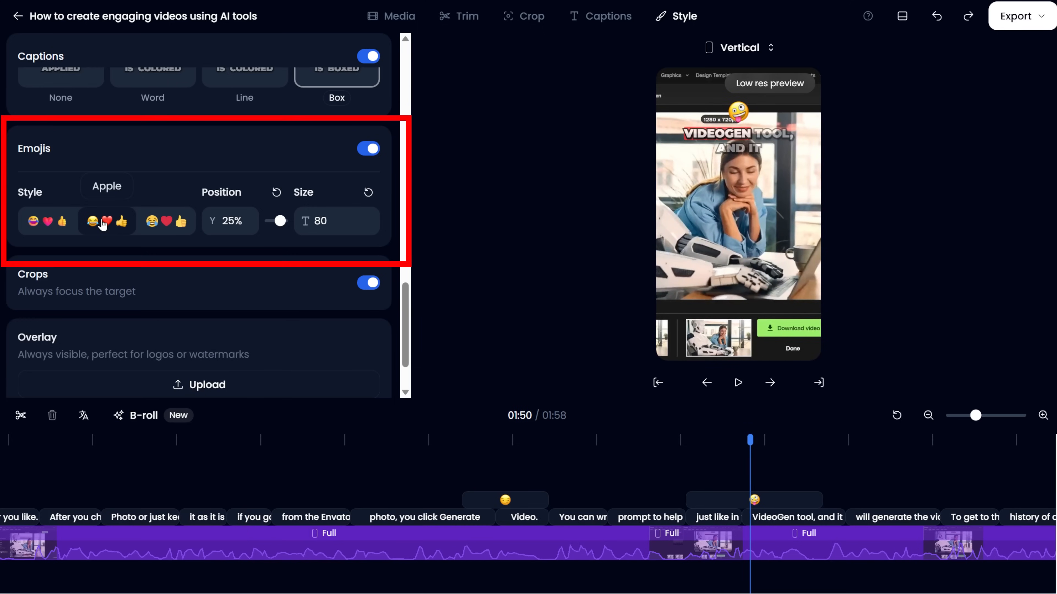
{"action": "left_click", "coordinate": [48, 223]}
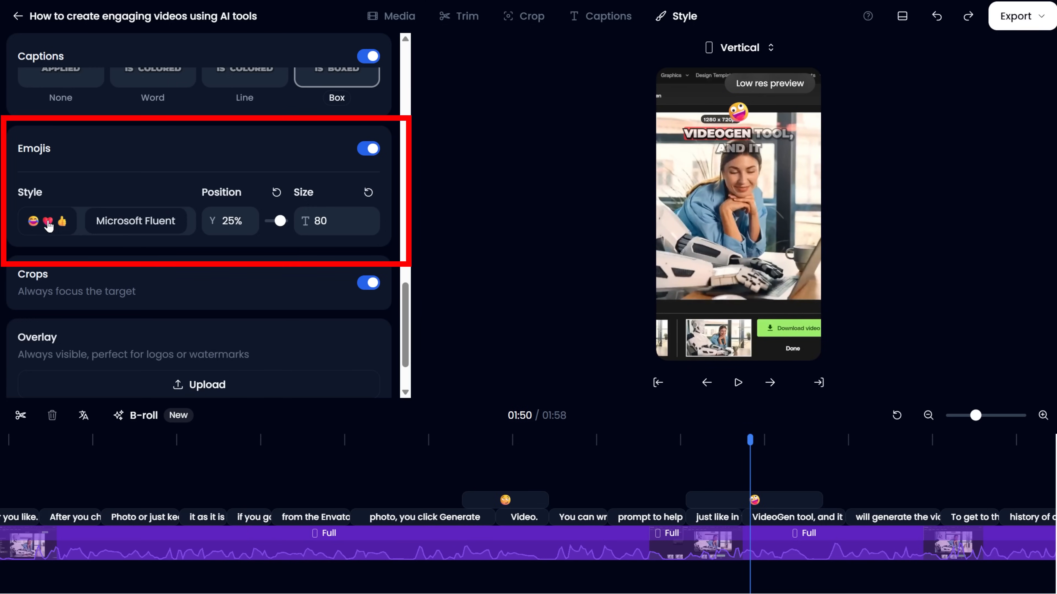
{"action": "left_click", "coordinate": [153, 227]}
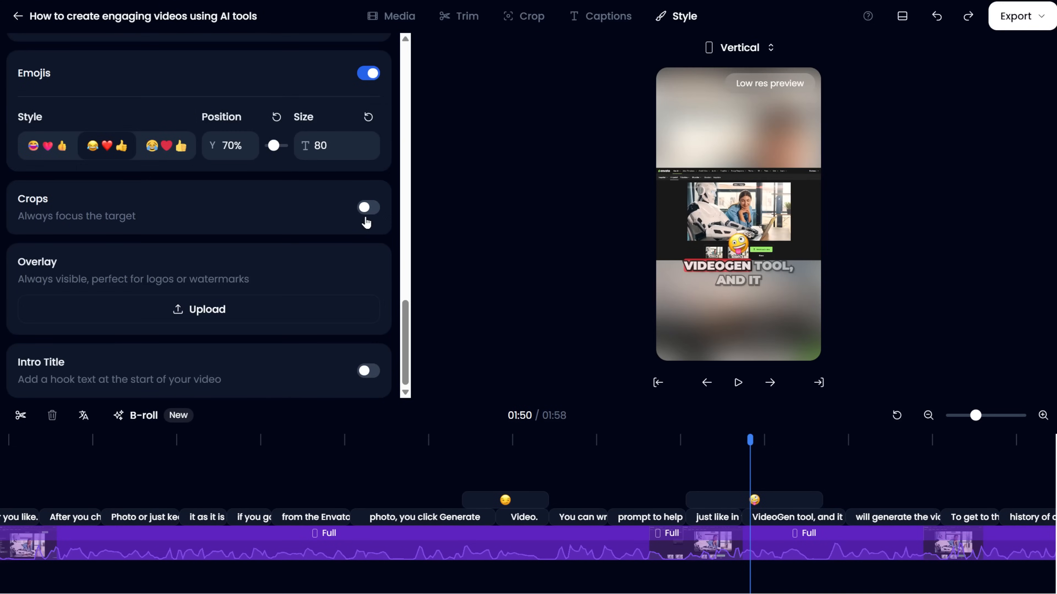
{"action": "left_click", "coordinate": [366, 217]}
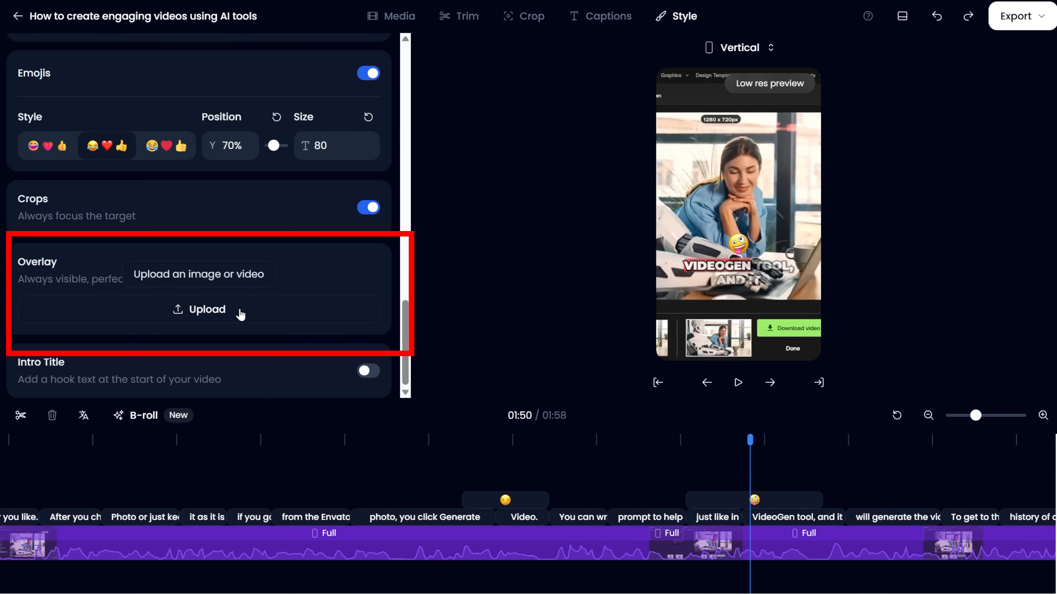
Upload Klap Logo.png as the overlay, enlarge it, and place it in the video's upper-left area.
{"action": "left_click", "coordinate": [241, 314]}
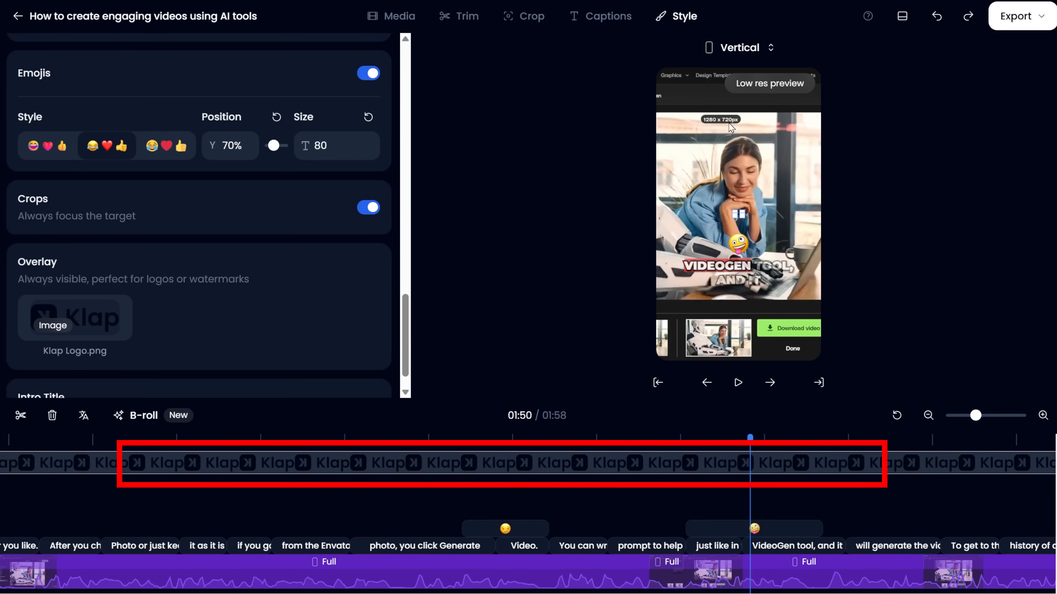
{"action": "left_click_drag", "start_coordinate": [743, 215], "coordinate": [827, 250]}
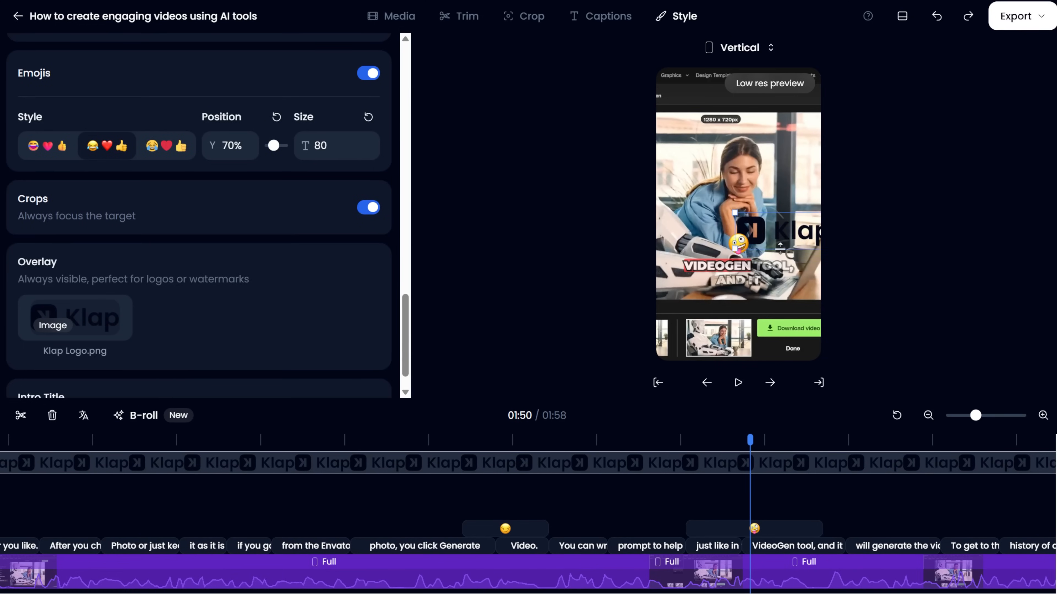
{"action": "mouse_move", "coordinate": [784, 219]}
{"action": "left_mouse_down"}
{"action": "mouse_move", "coordinate": [774, 125]}
{"action": "mouse_move", "coordinate": [610, 107]}
{"action": "left_mouse_up"}
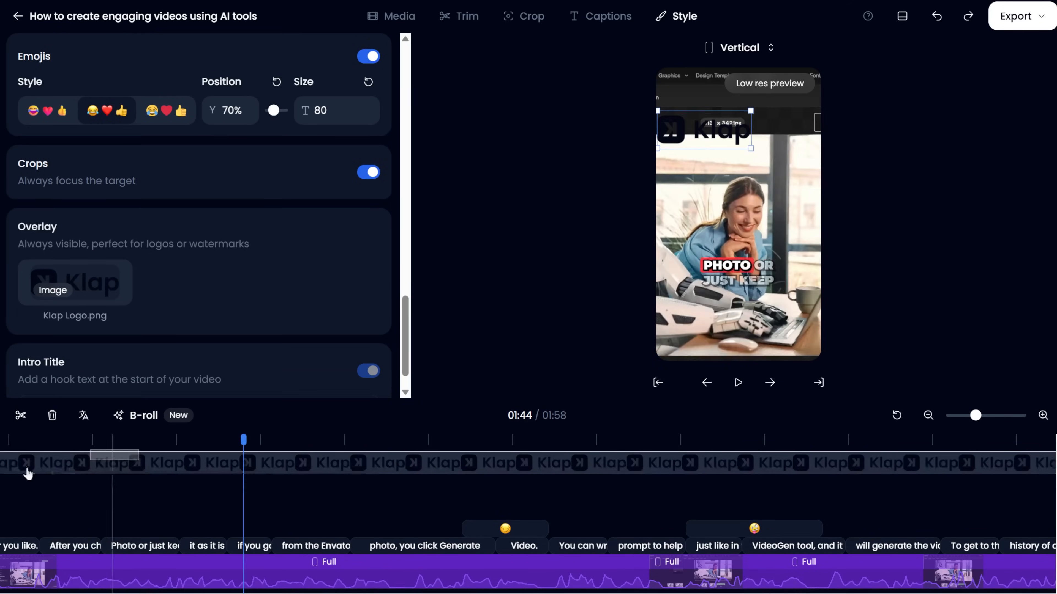
Turn on the intro title and preview it near the start of the video.
{"action": "scroll", "coordinate": [1008, 458], "scroll_direction": "left", "scroll_amount": 5}
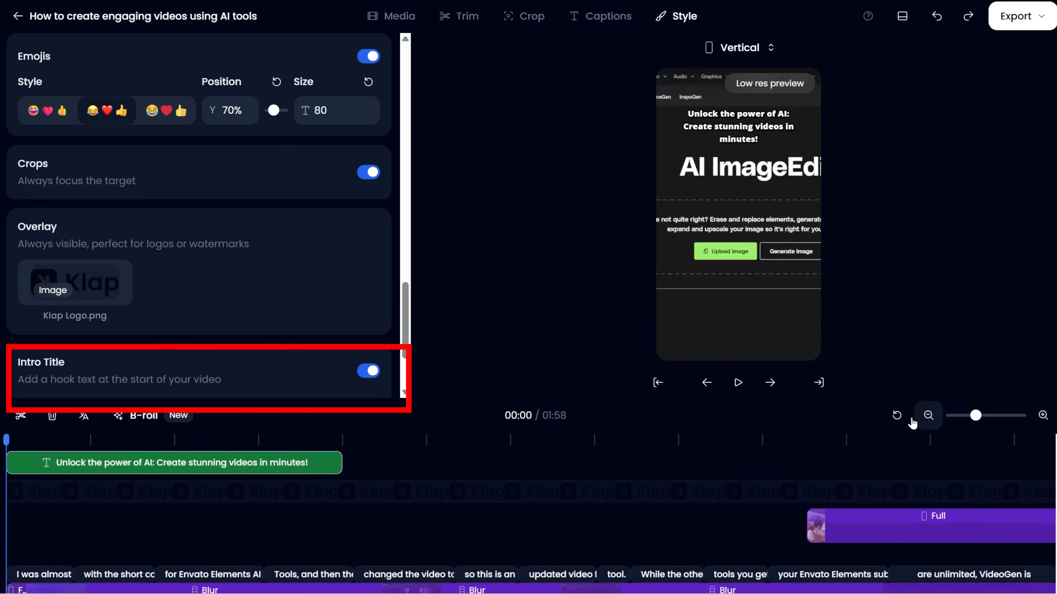
{"action": "left_click", "coordinate": [928, 415]}
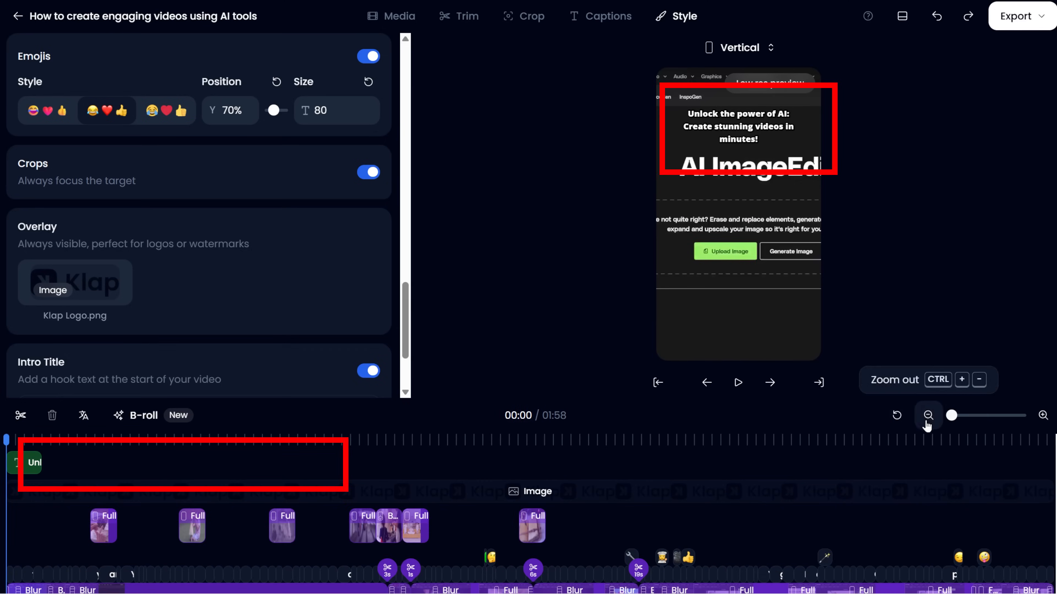
{"action": "left_click", "coordinate": [30, 462]}
{"action": "left_click", "coordinate": [652, 86]}
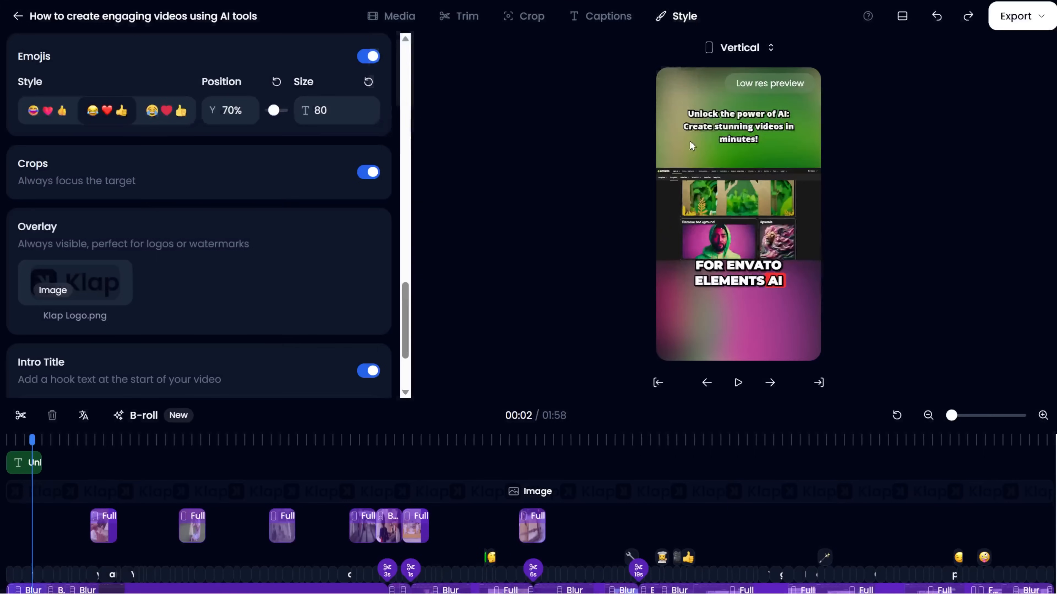
Generate a new intro title, preview it near the start of the video, and try out its position setting.
{"action": "scroll", "coordinate": [127, 312], "scroll_direction": "down", "scroll_amount": 3}
{"action": "left_click", "coordinate": [199, 291]}
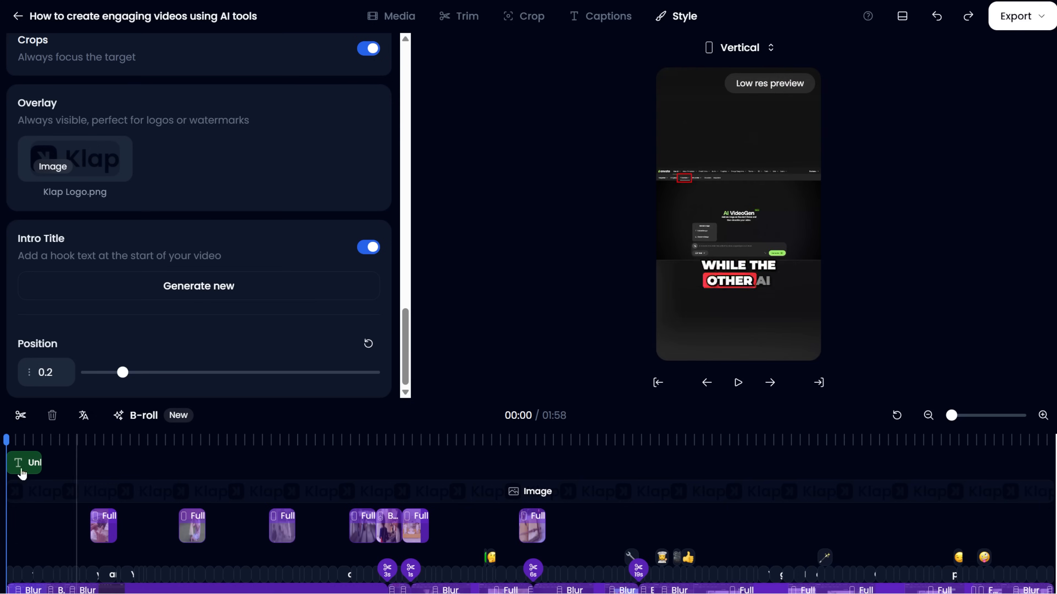
{"action": "left_click", "coordinate": [27, 439]}
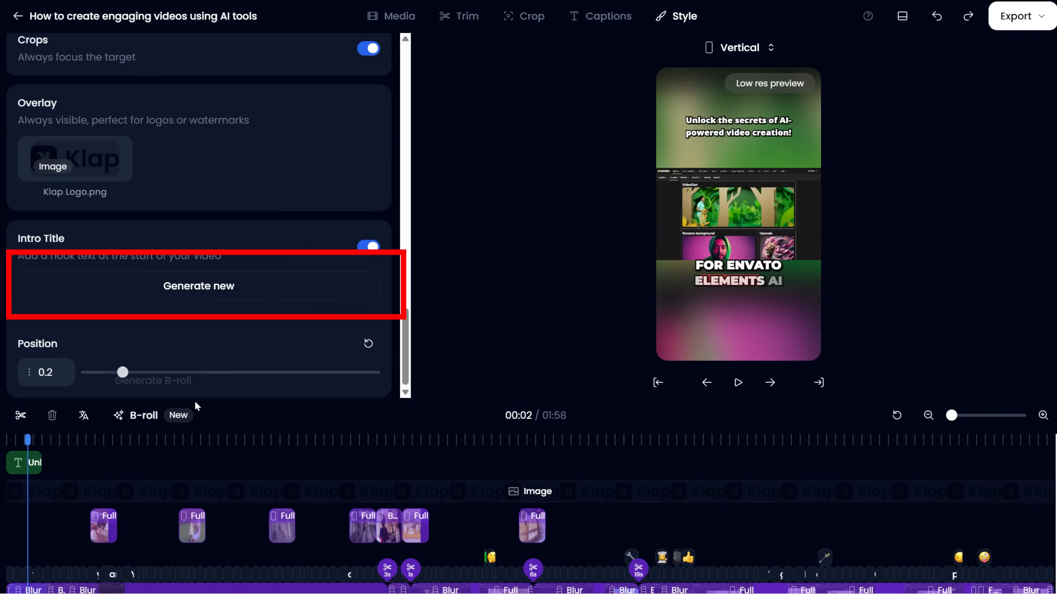
{"action": "mouse_move", "coordinate": [122, 373]}
{"action": "left_mouse_down"}
{"action": "mouse_move", "coordinate": [321, 394]}
{"action": "mouse_move", "coordinate": [92, 380]}
{"action": "mouse_move", "coordinate": [123, 374]}
{"action": "left_mouse_up"}
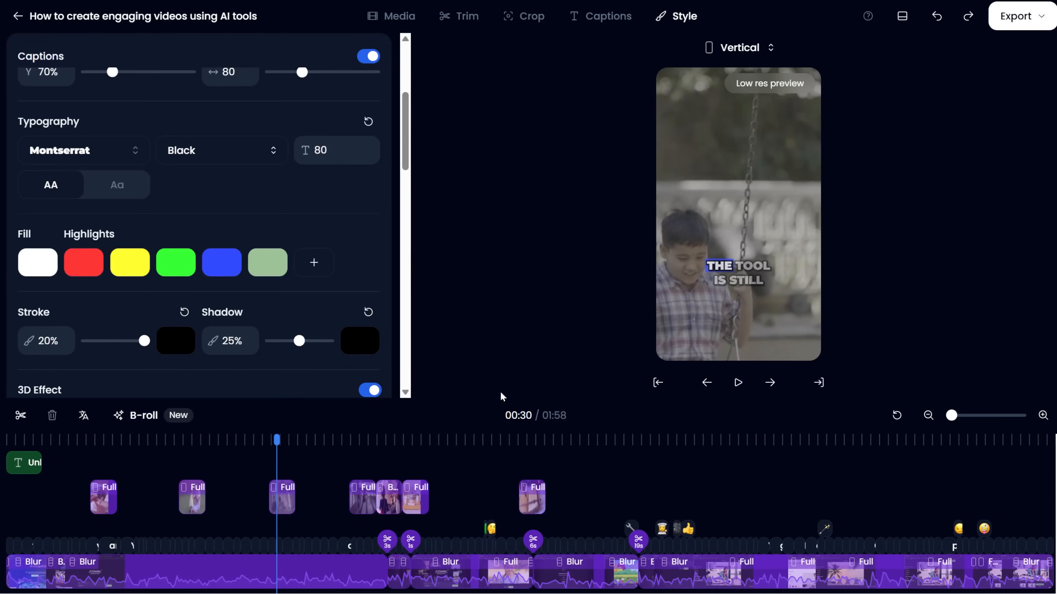
Undo the latest edits from the caption transcript view, and reopen the clip for editing from its overview page.
{"action": "left_click", "coordinate": [623, 11]}
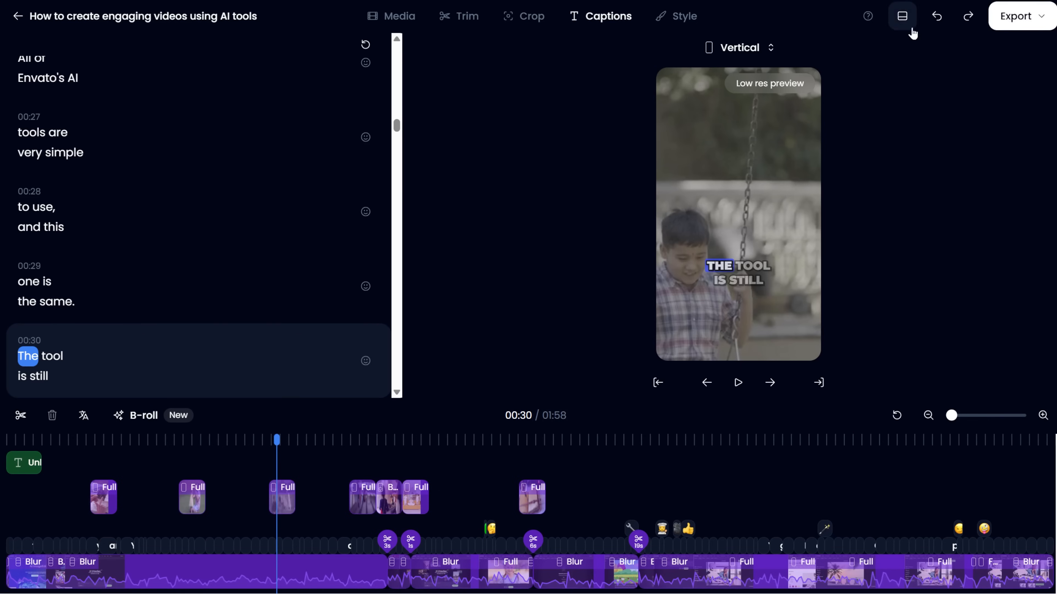
{"action": "left_click", "coordinate": [937, 17]}
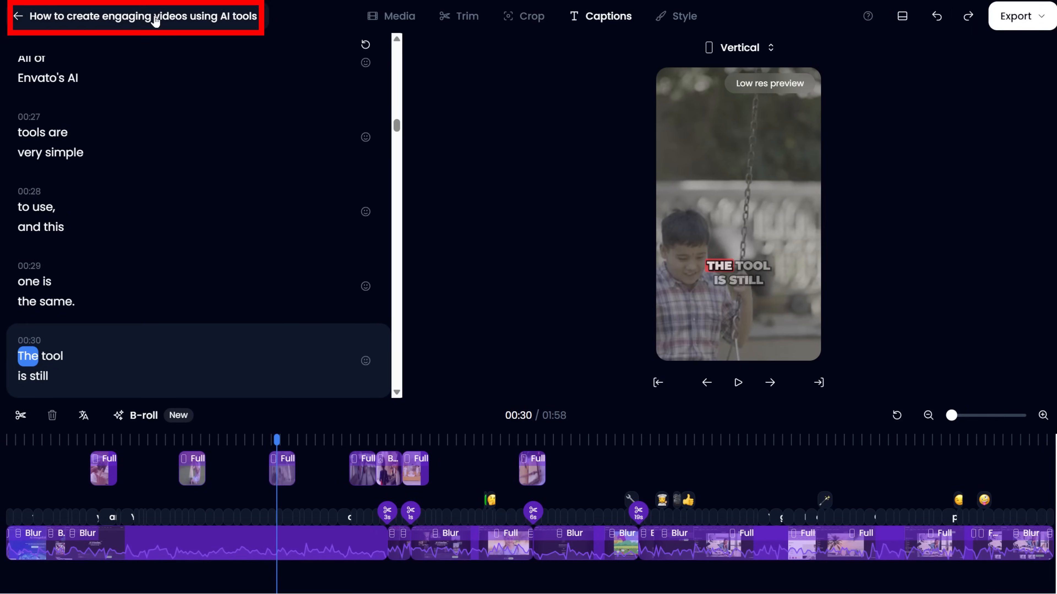
{"action": "left_click", "coordinate": [155, 21]}
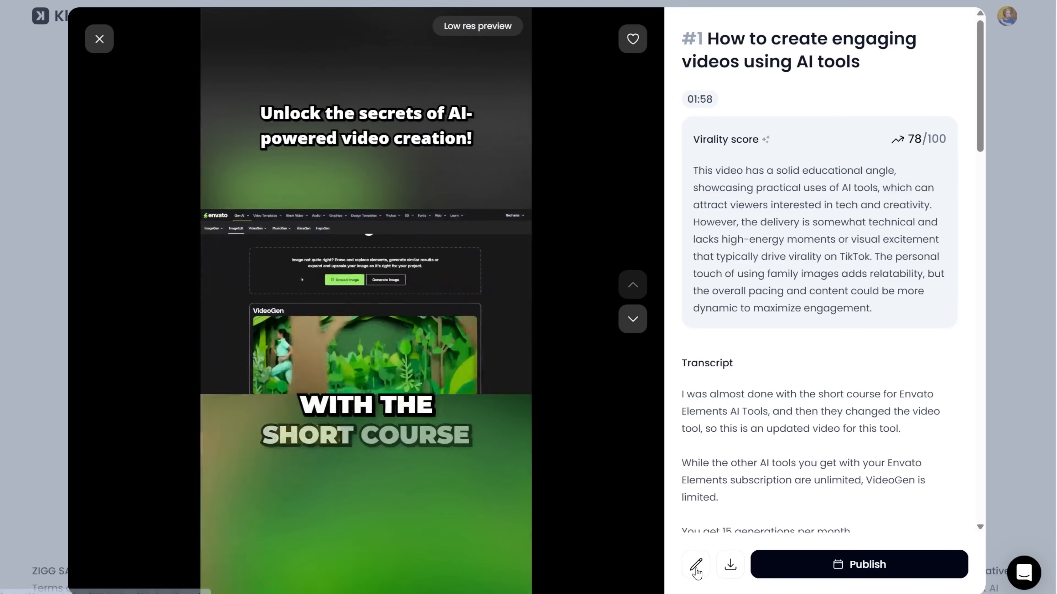
{"action": "left_click", "coordinate": [697, 566]}
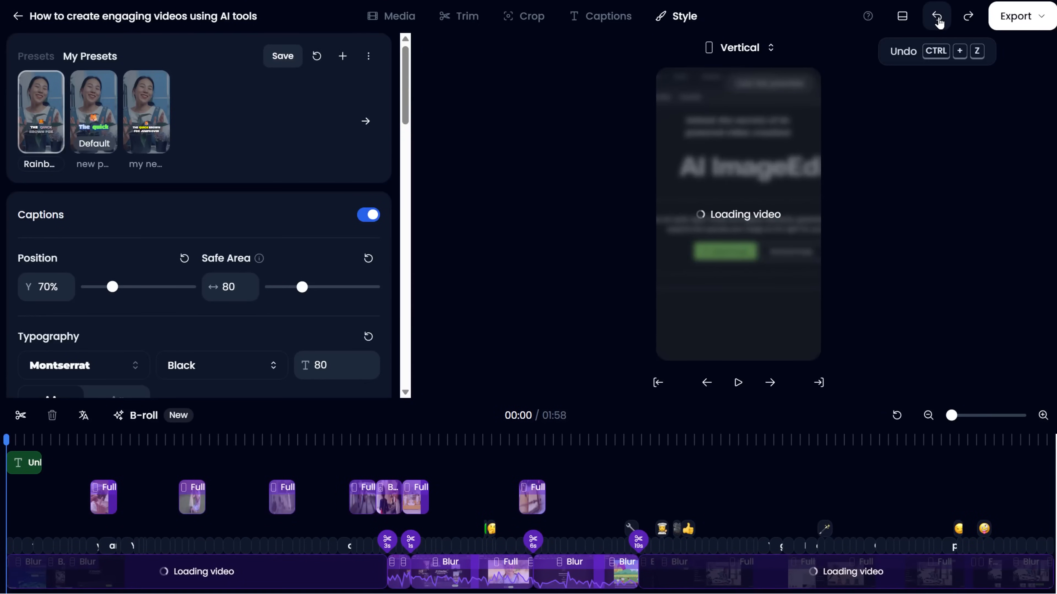